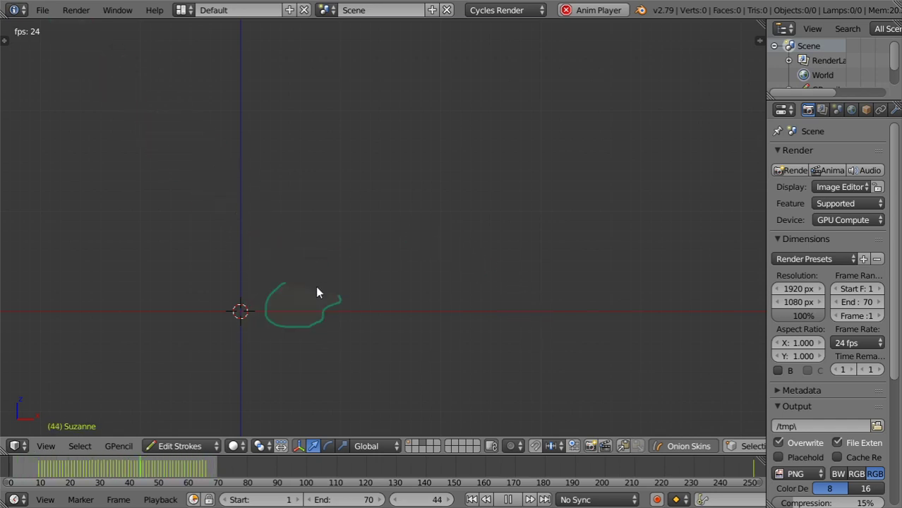
Step: Start a new file and delete the default cube
{"action": "left_click", "coordinate": [41, 10]}
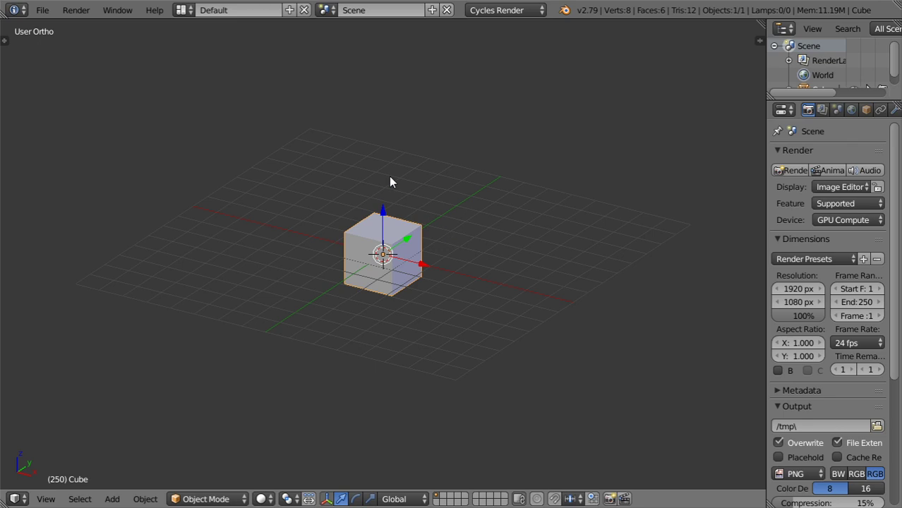
{"action": "middle_click_drag", "start_coordinate": [404, 128], "coordinate": [415, 120]}
{"action": "key", "text": "x"}
{"action": "left_click", "coordinate": [437, 188]}
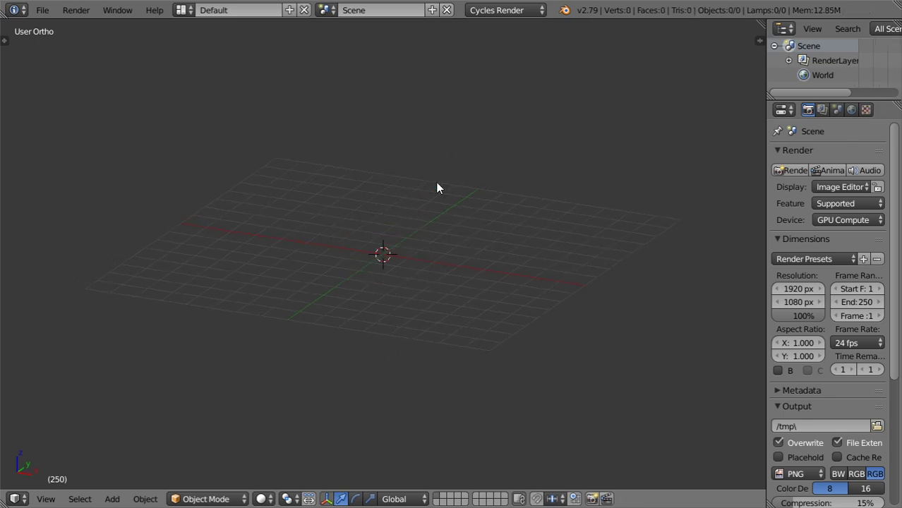
Step: Add a Monkey mesh at the origin and rotate it about -25.8° around the global X axis
{"action": "key", "text": "shift+a"}
{"action": "mouse_move", "coordinate": [437, 184]}
{"action": "left_click", "coordinate": [491, 319]}
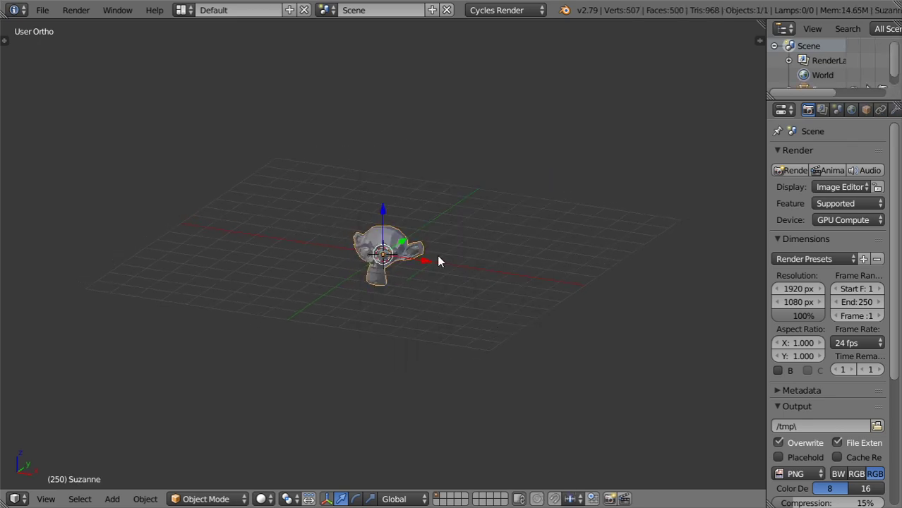
{"action": "middle_click_drag", "start_coordinate": [395, 260], "coordinate": [483, 327]}
{"action": "scroll", "coordinate": [484, 327], "scroll_direction": "up", "scroll_amount": 3}
{"action": "key", "text": "r"}
{"action": "key", "text": "x"}
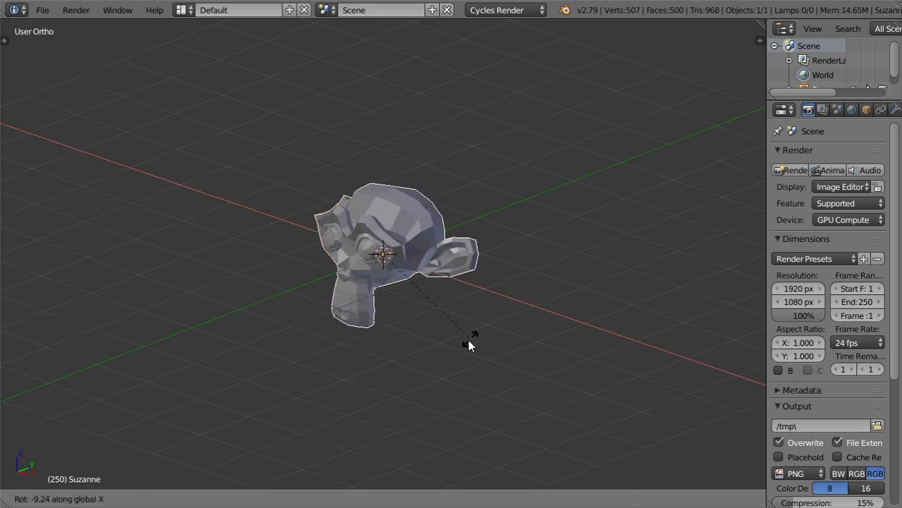
{"action": "left_click", "coordinate": [437, 355]}
Step: Show the Grease Pencil drawing tools for the 3D view
{"action": "key", "text": "t"}
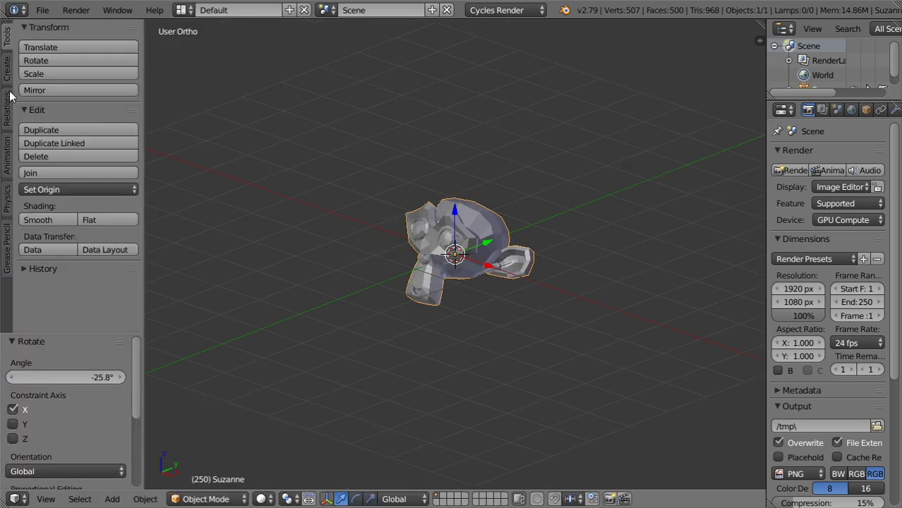
{"action": "left_click", "coordinate": [7, 243]}
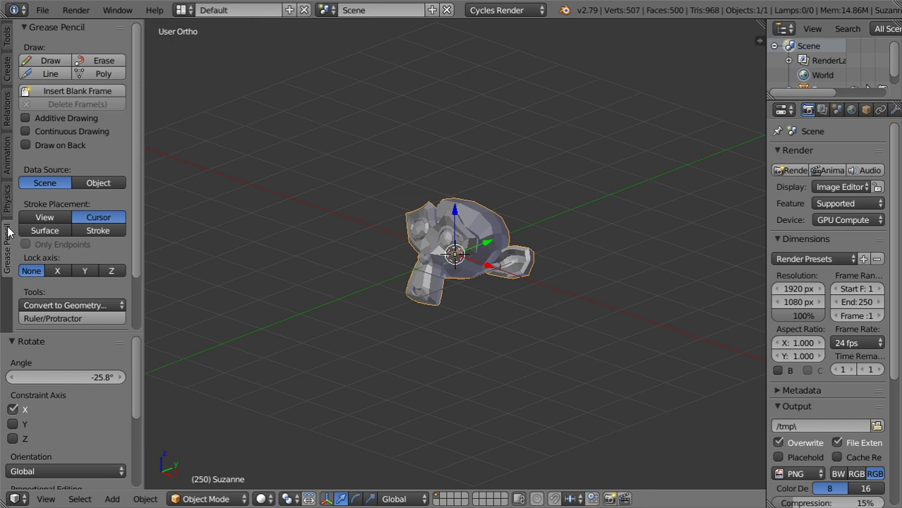
{"action": "key", "text": "t"}
{"action": "key", "text": "t"}
Step: Open the user preferences and return to the 3D view
{"action": "left_click", "coordinate": [44, 10]}
{"action": "left_click", "coordinate": [102, 170]}
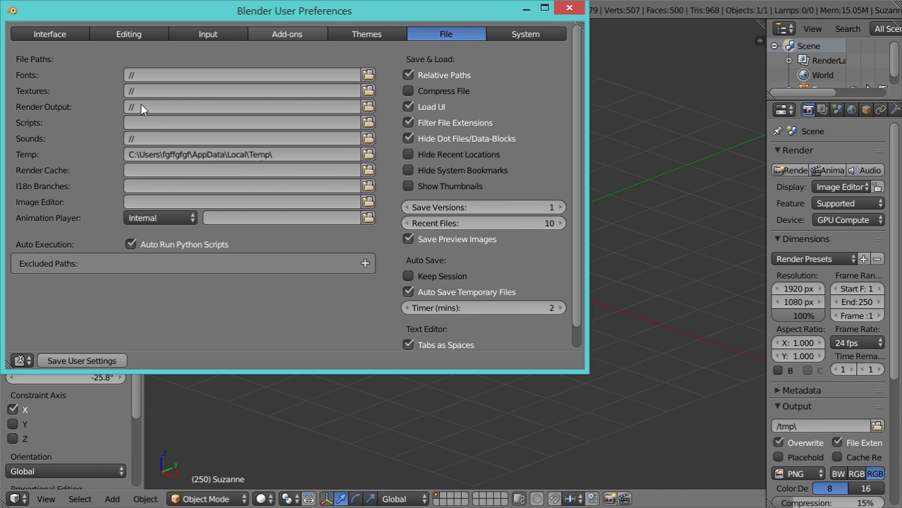
{"action": "left_click", "coordinate": [591, 258]}
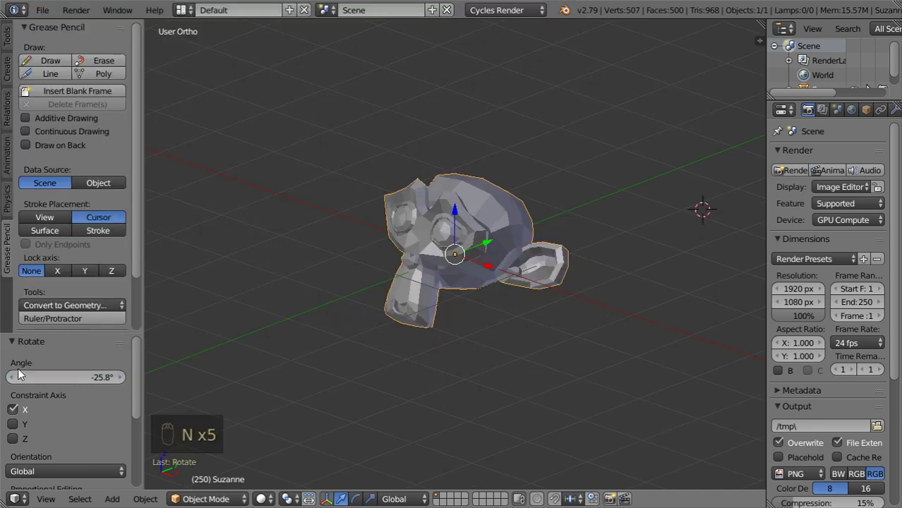
{"action": "middle_click_drag", "start_coordinate": [415, 269], "coordinate": [408, 279]}
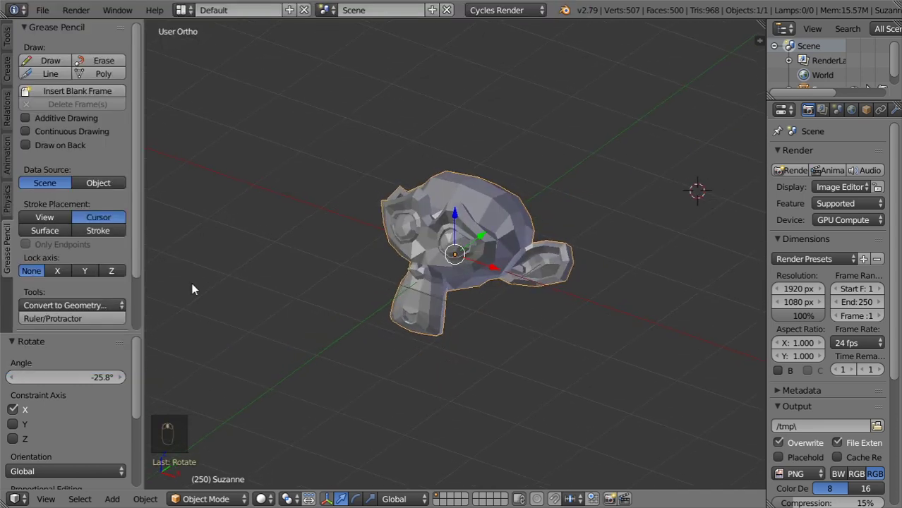
{"action": "key", "text": "t"}
{"action": "key", "text": "t"}
{"action": "key", "text": "t"}
Step: Draw a freehand Grease Pencil rectangle in the empty space above the monkey using Cursor stroke placement
{"action": "middle_click_drag", "start_coordinate": [291, 218], "coordinate": [415, 174]}
{"action": "middle_click_drag", "start_coordinate": [486, 160], "coordinate": [540, 129]}
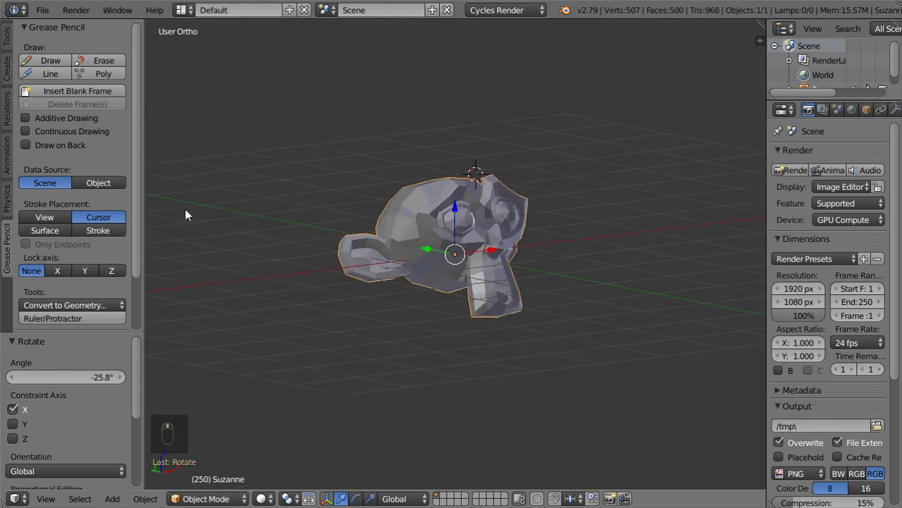
{"action": "left_click", "coordinate": [50, 61]}
{"action": "mouse_move", "coordinate": [668, 59]}
{"action": "left_mouse_down"}
{"action": "mouse_move", "coordinate": [566, 129]}
{"action": "mouse_move", "coordinate": [658, 130]}
{"action": "mouse_move", "coordinate": [677, 106]}
{"action": "mouse_move", "coordinate": [671, 61]}
{"action": "left_mouse_up"}
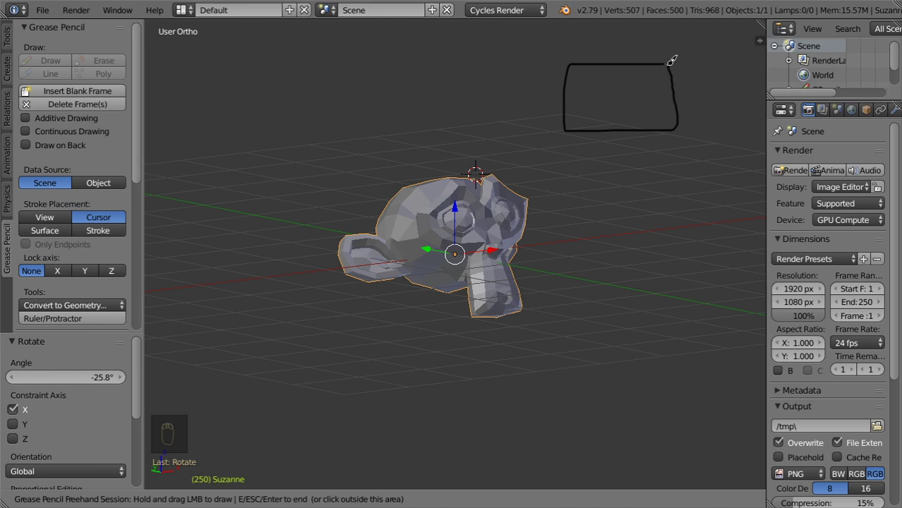
{"action": "key", "text": "Escape"}
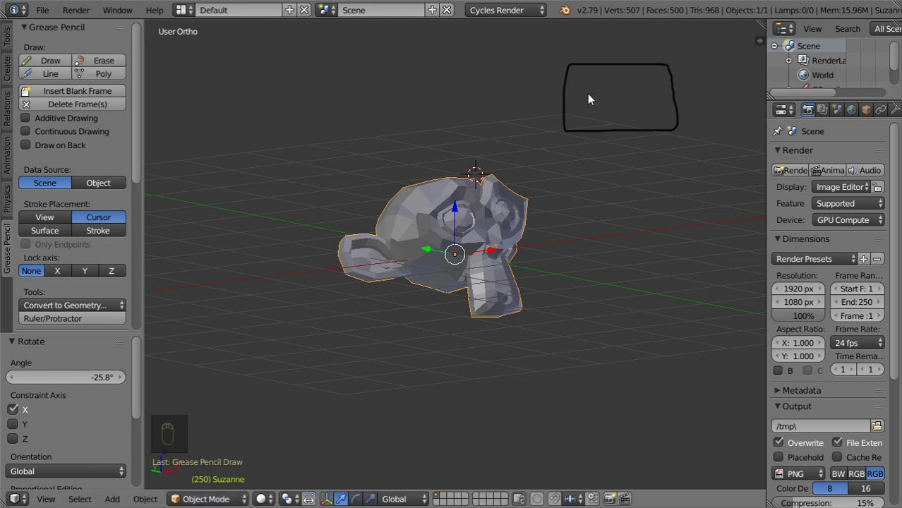
{"action": "middle_click_drag", "start_coordinate": [541, 108], "coordinate": [664, 105]}
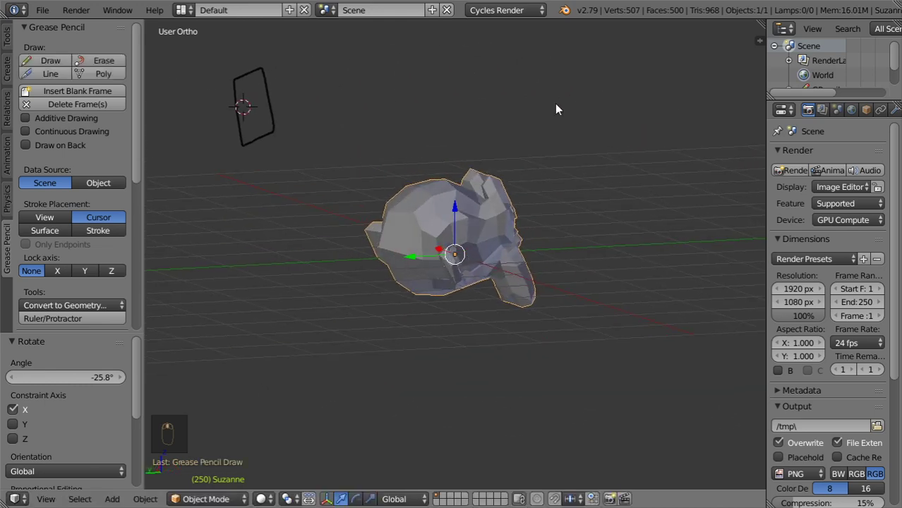
Step: Move the 3D cursor away from the first rectangle and draw a second freehand rectangle around it
{"action": "left_click", "coordinate": [46, 59]}
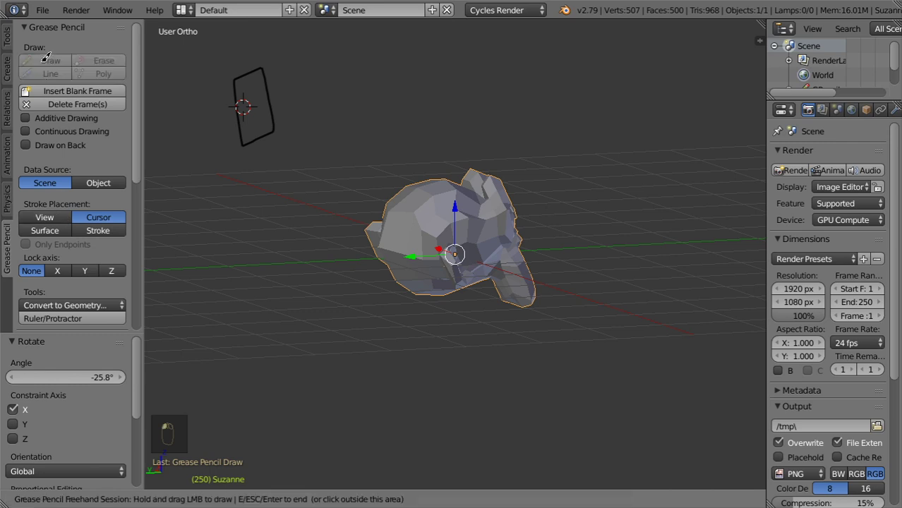
{"action": "key", "text": "Escape"}
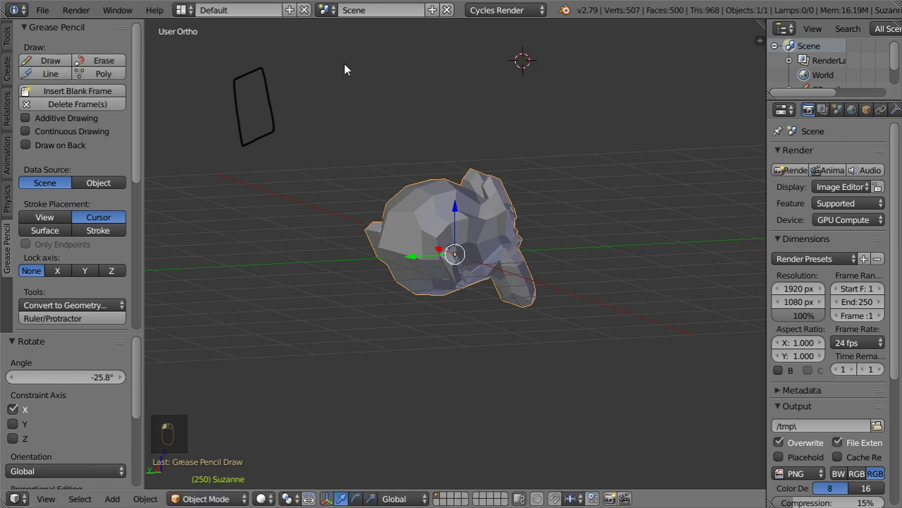
{"action": "left_click", "coordinate": [50, 60]}
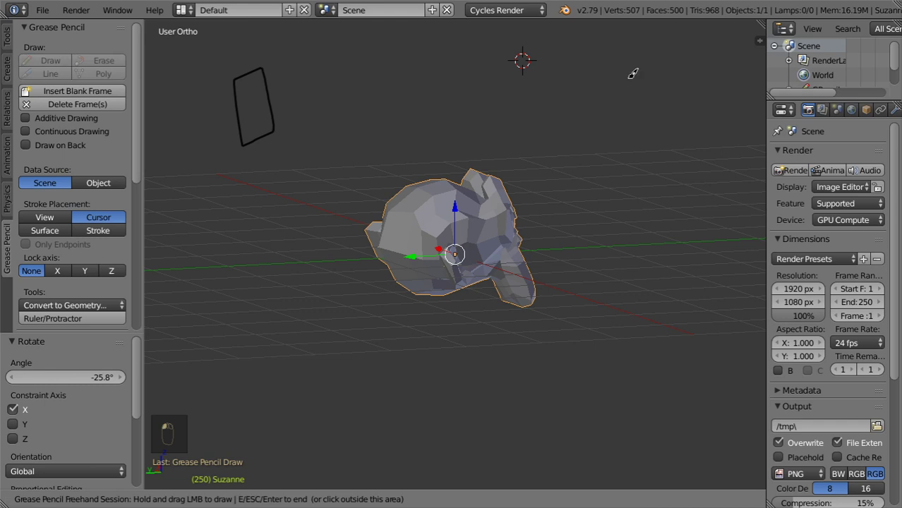
{"action": "mouse_move", "coordinate": [565, 34]}
{"action": "left_mouse_down"}
{"action": "mouse_move", "coordinate": [454, 83]}
{"action": "mouse_move", "coordinate": [621, 89]}
{"action": "mouse_move", "coordinate": [640, 72]}
{"action": "mouse_move", "coordinate": [632, 44]}
{"action": "mouse_move", "coordinate": [575, 34]}
{"action": "left_mouse_up"}
{"action": "key", "text": "Escape"}
{"action": "mouse_move", "coordinate": [549, 109]}
{"action": "middle_mouse_down"}
{"action": "mouse_move", "coordinate": [608, 129]}
{"action": "mouse_move", "coordinate": [649, 120]}
{"action": "mouse_move", "coordinate": [334, 92]}
{"action": "middle_mouse_up"}
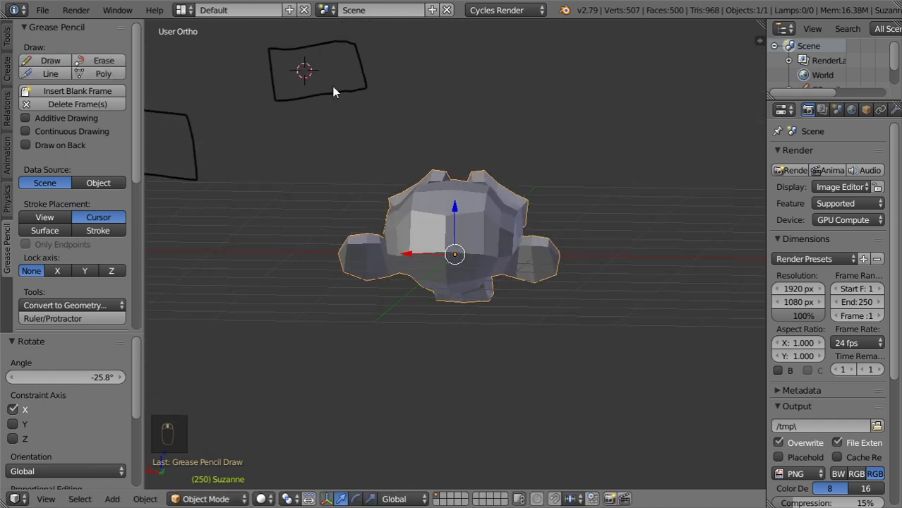
{"action": "middle_click_drag", "start_coordinate": [450, 159], "coordinate": [244, 156]}
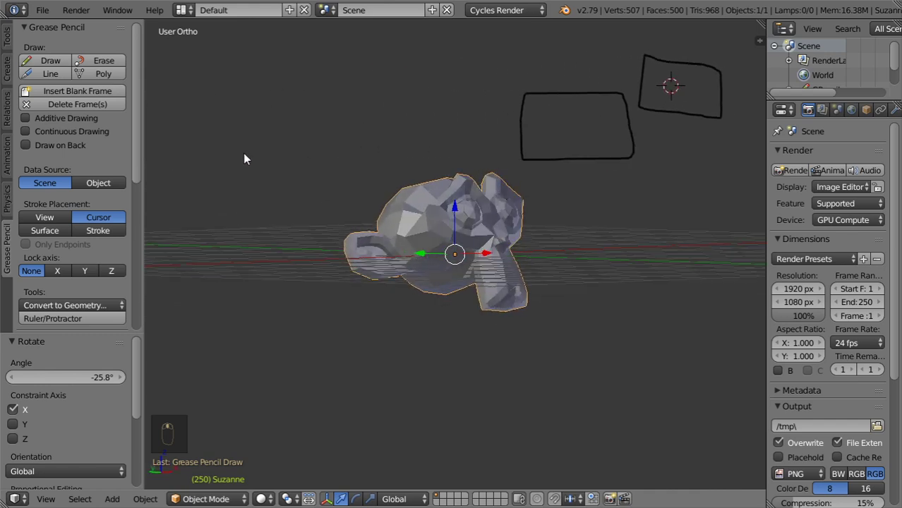
{"action": "middle_click_drag", "start_coordinate": [377, 162], "coordinate": [318, 160]}
Step: Set stroke placement to View and draw a large freehand rectangle above the monkey
{"action": "left_click", "coordinate": [370, 84]}
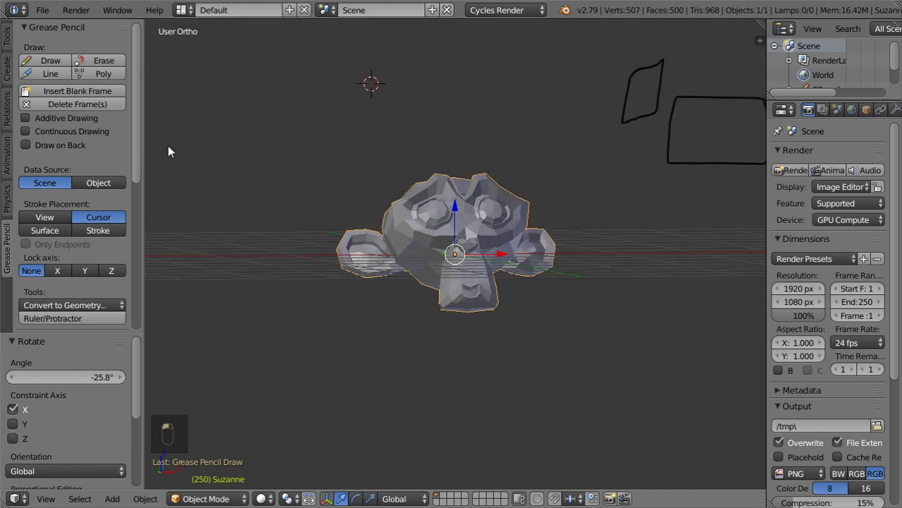
{"action": "left_click", "coordinate": [49, 218]}
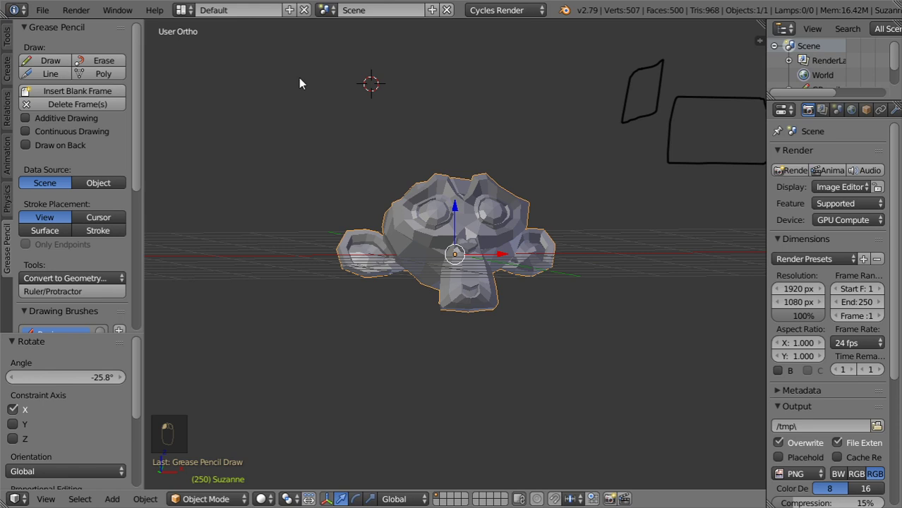
{"action": "left_click", "coordinate": [49, 60]}
{"action": "mouse_move", "coordinate": [418, 40]}
{"action": "left_mouse_down"}
{"action": "mouse_move", "coordinate": [248, 37]}
{"action": "mouse_move", "coordinate": [240, 126]}
{"action": "mouse_move", "coordinate": [406, 129]}
{"action": "mouse_move", "coordinate": [419, 40]}
{"action": "left_mouse_up"}
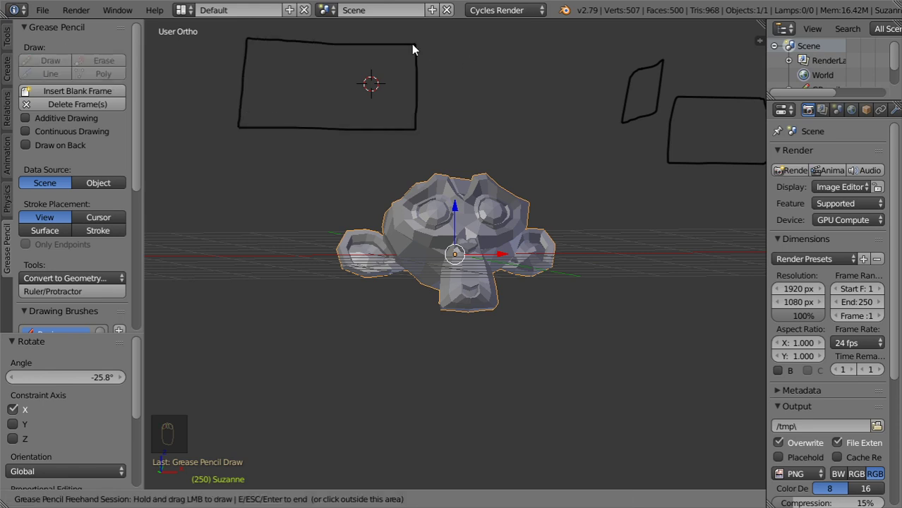
{"action": "key", "text": "Escape"}
{"action": "mouse_move", "coordinate": [369, 127]}
{"action": "middle_mouse_down"}
{"action": "mouse_move", "coordinate": [510, 129]}
{"action": "mouse_move", "coordinate": [317, 129]}
{"action": "mouse_move", "coordinate": [498, 145]}
{"action": "mouse_move", "coordinate": [604, 120]}
{"action": "mouse_move", "coordinate": [318, 119]}
{"action": "mouse_move", "coordinate": [457, 177]}
{"action": "mouse_move", "coordinate": [515, 165]}
{"action": "mouse_move", "coordinate": [353, 140]}
{"action": "middle_mouse_up"}
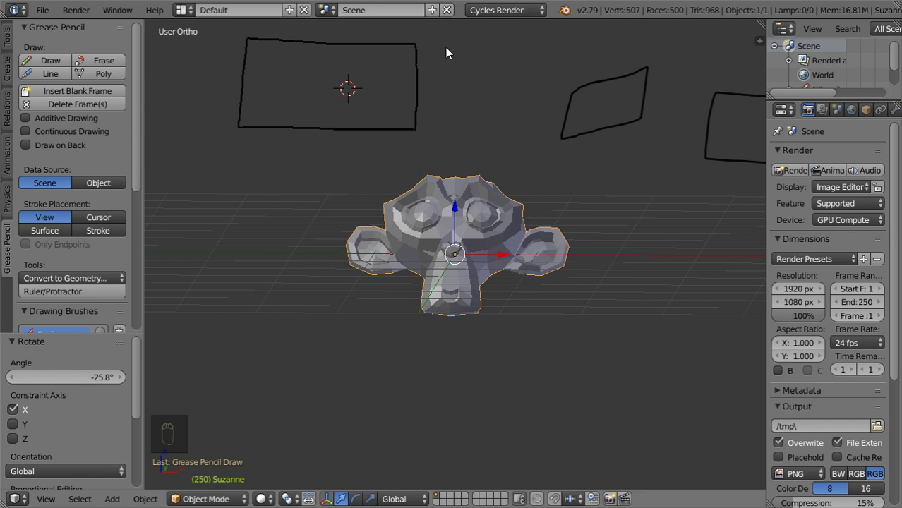
{"action": "mouse_move", "coordinate": [498, 219]}
{"action": "middle_mouse_down"}
{"action": "mouse_move", "coordinate": [466, 215]}
{"action": "mouse_move", "coordinate": [523, 228]}
{"action": "middle_mouse_up"}
Step: Set stroke placement to Surface and draw a freehand stroke on the monkey's forehead
{"action": "left_click", "coordinate": [44, 230]}
{"action": "middle_click_drag", "start_coordinate": [297, 257], "coordinate": [433, 279]}
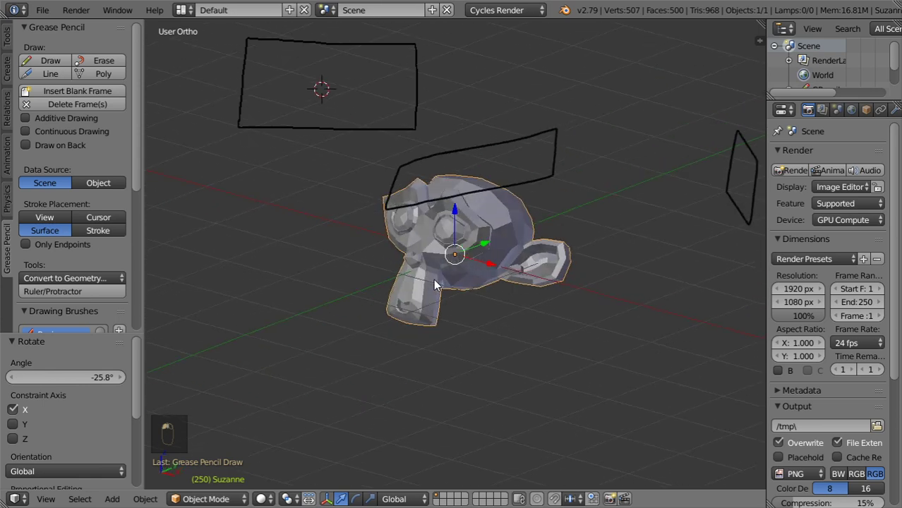
{"action": "scroll", "coordinate": [431, 282], "scroll_direction": "up", "scroll_amount": 4}
{"action": "mouse_move", "coordinate": [476, 211]}
{"action": "middle_mouse_down"}
{"action": "mouse_move", "coordinate": [471, 250]}
{"action": "mouse_move", "coordinate": [480, 272]}
{"action": "mouse_move", "coordinate": [488, 265]}
{"action": "middle_mouse_up"}
{"action": "left_click", "coordinate": [50, 60]}
{"action": "left_click_drag", "start_coordinate": [474, 148], "coordinate": [405, 183]}
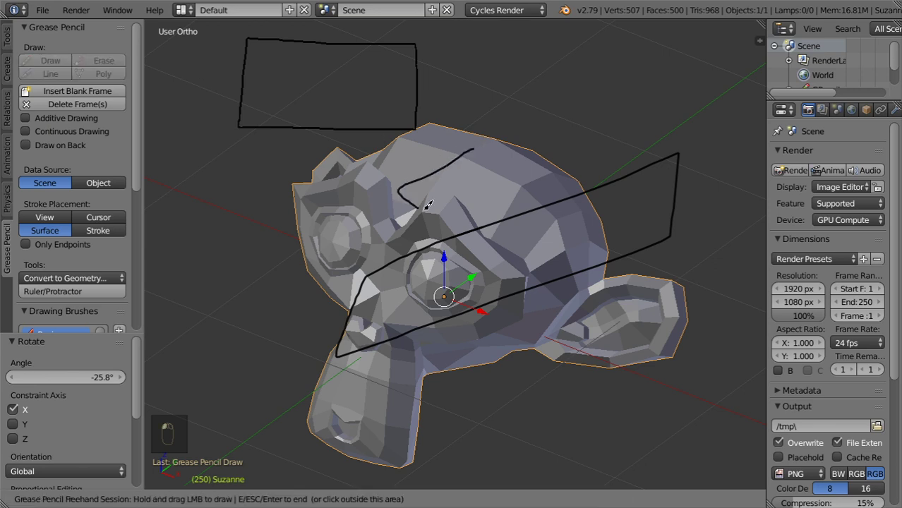
{"action": "mouse_move", "coordinate": [479, 146]}
{"action": "middle_mouse_down"}
{"action": "mouse_move", "coordinate": [506, 240]}
{"action": "mouse_move", "coordinate": [610, 209]}
{"action": "mouse_move", "coordinate": [620, 218]}
{"action": "mouse_move", "coordinate": [530, 236]}
{"action": "mouse_move", "coordinate": [412, 218]}
{"action": "mouse_move", "coordinate": [451, 187]}
{"action": "mouse_move", "coordinate": [446, 169]}
{"action": "mouse_move", "coordinate": [496, 277]}
{"action": "mouse_move", "coordinate": [498, 261]}
{"action": "middle_mouse_up"}
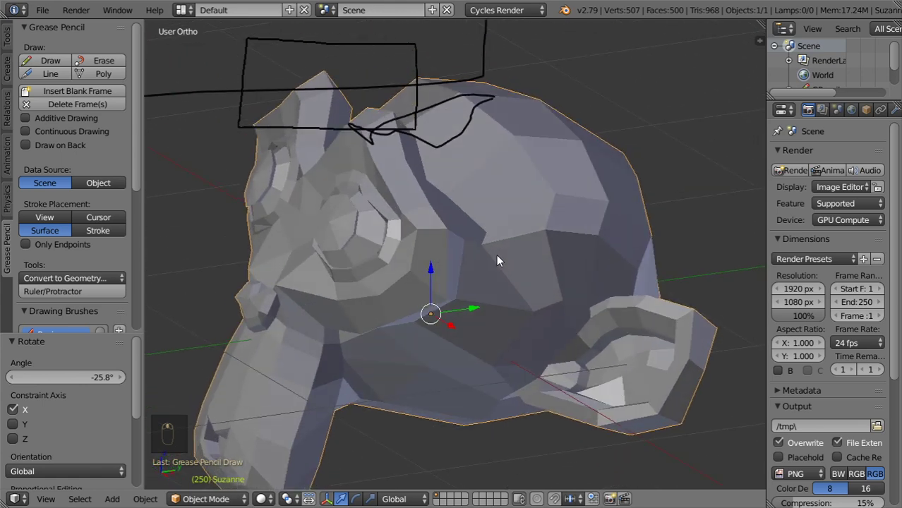
Step: Draw a long winding Grease Pencil stroke across the monkey's cheek and the side of its head
{"action": "left_click", "coordinate": [47, 60]}
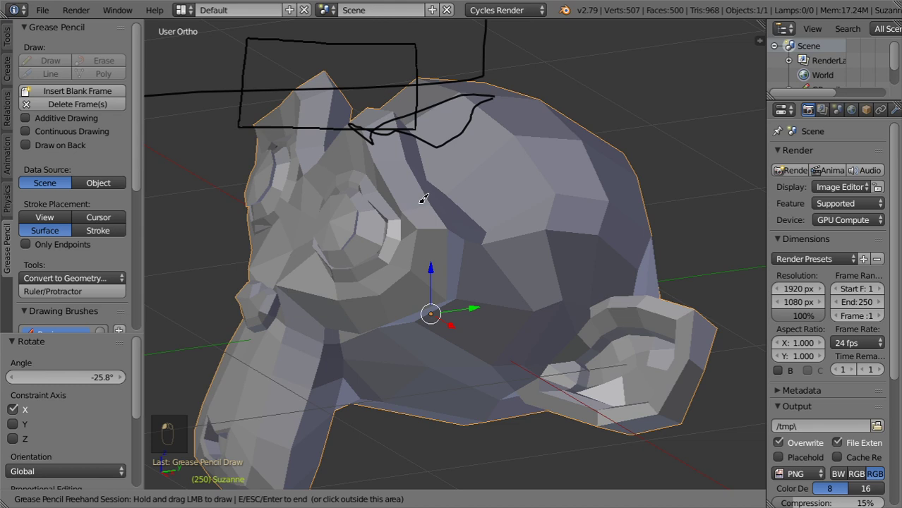
{"action": "mouse_move", "coordinate": [410, 203]}
{"action": "left_mouse_down"}
{"action": "mouse_move", "coordinate": [317, 259]}
{"action": "mouse_move", "coordinate": [255, 391]}
{"action": "mouse_move", "coordinate": [304, 399]}
{"action": "mouse_move", "coordinate": [371, 365]}
{"action": "mouse_move", "coordinate": [450, 358]}
{"action": "mouse_move", "coordinate": [488, 341]}
{"action": "mouse_move", "coordinate": [501, 302]}
{"action": "mouse_move", "coordinate": [467, 276]}
{"action": "mouse_move", "coordinate": [365, 328]}
{"action": "mouse_move", "coordinate": [353, 323]}
{"action": "mouse_move", "coordinate": [360, 281]}
{"action": "mouse_move", "coordinate": [400, 244]}
{"action": "mouse_move", "coordinate": [446, 226]}
{"action": "mouse_move", "coordinate": [507, 236]}
{"action": "mouse_move", "coordinate": [590, 293]}
{"action": "mouse_move", "coordinate": [620, 297]}
{"action": "mouse_move", "coordinate": [610, 253]}
{"action": "mouse_move", "coordinate": [539, 213]}
{"action": "mouse_move", "coordinate": [449, 202]}
{"action": "mouse_move", "coordinate": [431, 186]}
{"action": "mouse_move", "coordinate": [444, 209]}
{"action": "left_mouse_up"}
{"action": "key", "text": "Escape"}
{"action": "mouse_move", "coordinate": [444, 209]}
{"action": "middle_mouse_down"}
{"action": "mouse_move", "coordinate": [447, 277]}
{"action": "mouse_move", "coordinate": [516, 230]}
{"action": "mouse_move", "coordinate": [608, 263]}
{"action": "mouse_move", "coordinate": [560, 352]}
{"action": "mouse_move", "coordinate": [469, 277]}
{"action": "middle_mouse_up"}
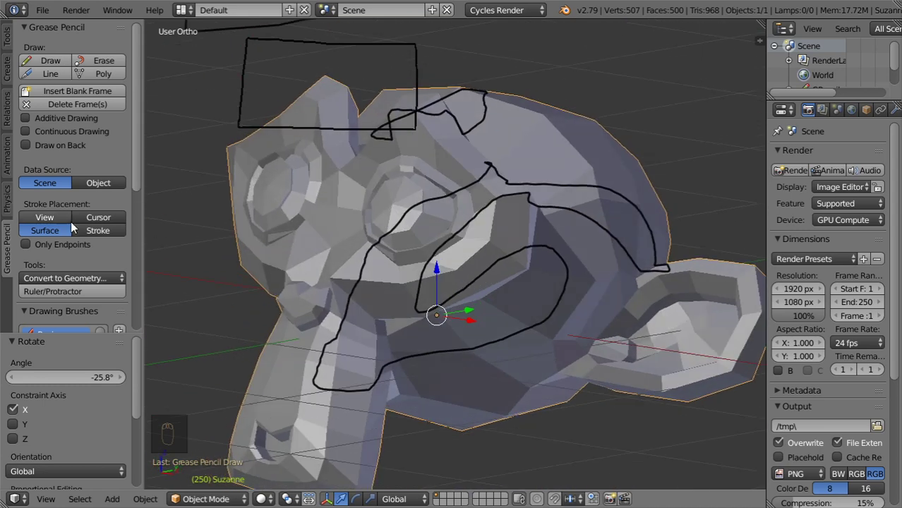
Step: Set stroke placement to Stroke and draw a freehand rectangle that sticks to the existing strokes around the monkey
{"action": "left_click", "coordinate": [90, 230]}
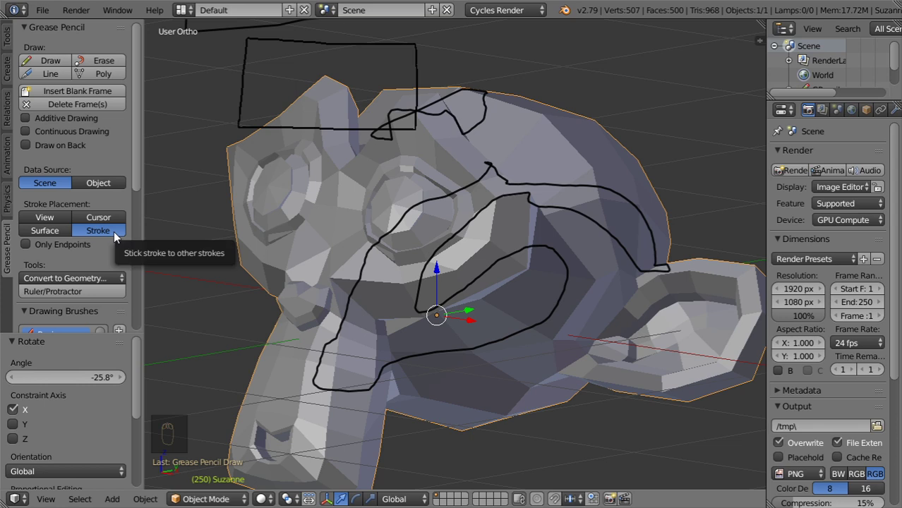
{"action": "left_click", "coordinate": [50, 61]}
{"action": "mouse_move", "coordinate": [261, 232]}
{"action": "middle_mouse_down"}
{"action": "mouse_move", "coordinate": [334, 246]}
{"action": "mouse_move", "coordinate": [557, 168]}
{"action": "middle_mouse_up"}
{"action": "mouse_move", "coordinate": [562, 168]}
{"action": "left_mouse_down"}
{"action": "mouse_move", "coordinate": [378, 168]}
{"action": "mouse_move", "coordinate": [378, 327]}
{"action": "mouse_move", "coordinate": [521, 331]}
{"action": "mouse_move", "coordinate": [548, 212]}
{"action": "mouse_move", "coordinate": [549, 173]}
{"action": "left_mouse_up"}
{"action": "key", "text": "Escape"}
{"action": "mouse_move", "coordinate": [502, 241]}
{"action": "middle_mouse_down"}
{"action": "mouse_move", "coordinate": [676, 261]}
{"action": "mouse_move", "coordinate": [631, 293]}
{"action": "mouse_move", "coordinate": [482, 292]}
{"action": "mouse_move", "coordinate": [468, 269]}
{"action": "middle_mouse_up"}
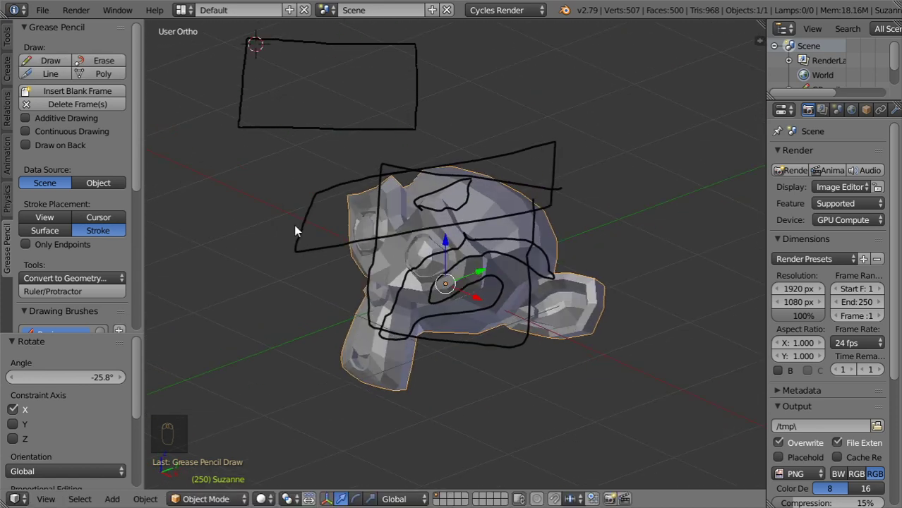
Step: Delete the active Grease Pencil frame with all its strokes and bring the Grease Pencil layer settings into readable view
{"action": "left_click", "coordinate": [105, 104]}
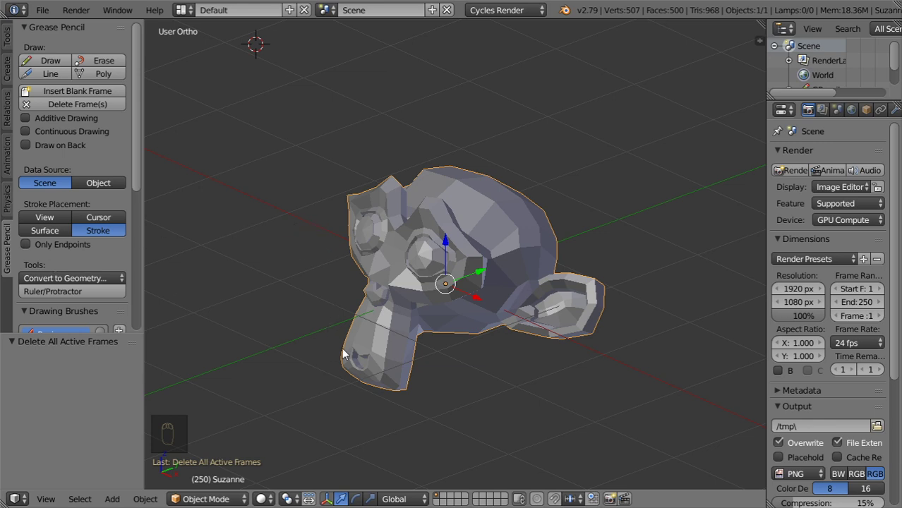
{"action": "key", "text": "n"}
{"action": "scroll", "coordinate": [662, 128], "scroll_direction": "up", "scroll_amount": 5}
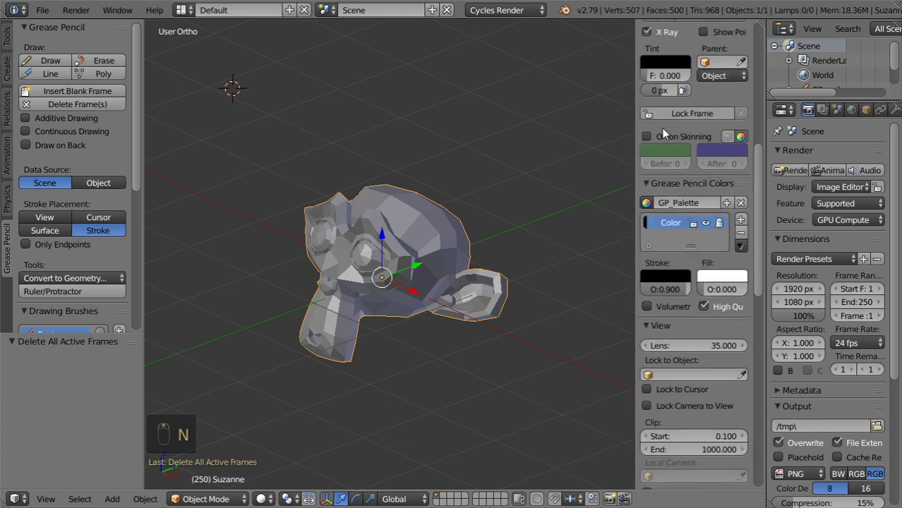
{"action": "scroll", "coordinate": [661, 128], "scroll_direction": "up", "scroll_amount": 6}
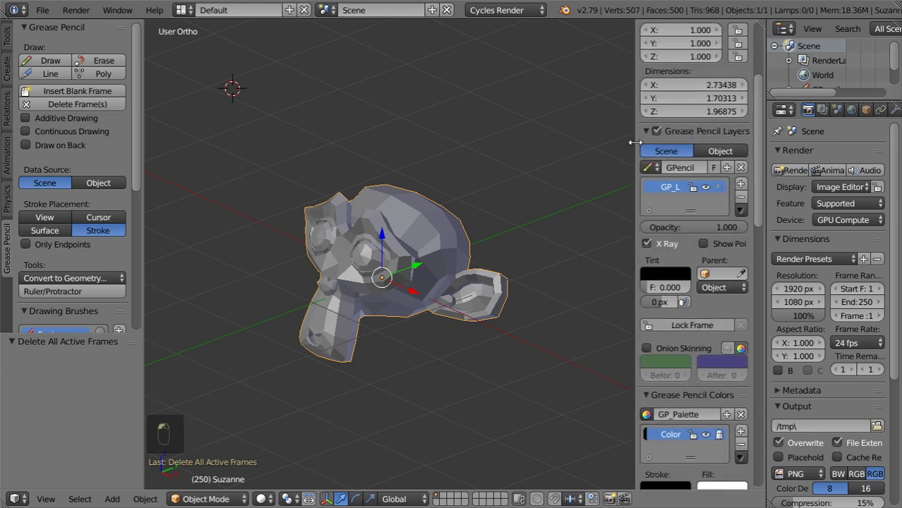
{"action": "left_click_drag", "start_coordinate": [635, 143], "coordinate": [615, 139]}
Step: Delete the monkey, and switch to the front view with the 3D cursor reset to the origin
{"action": "key", "text": "Delete"}
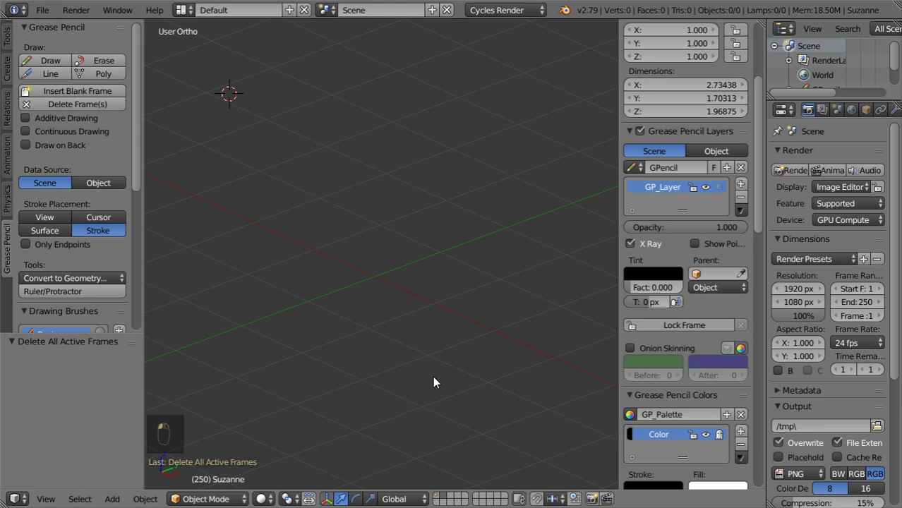
{"action": "key", "text": "KP_1"}
{"action": "key", "text": "shift+c"}
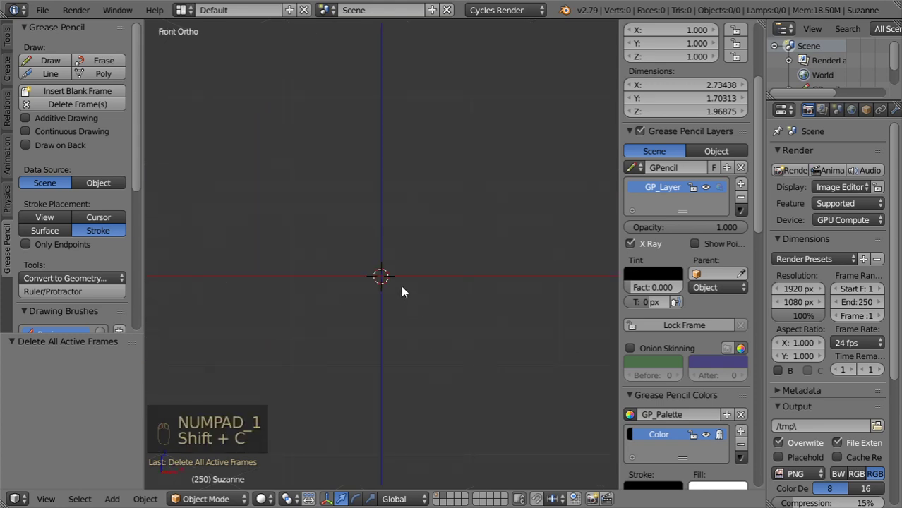
Step: Set stroke placement to Cursor and draw a single vertical freehand stroke as the stem of a letter K
{"action": "left_click", "coordinate": [88, 215]}
{"action": "left_click", "coordinate": [39, 60]}
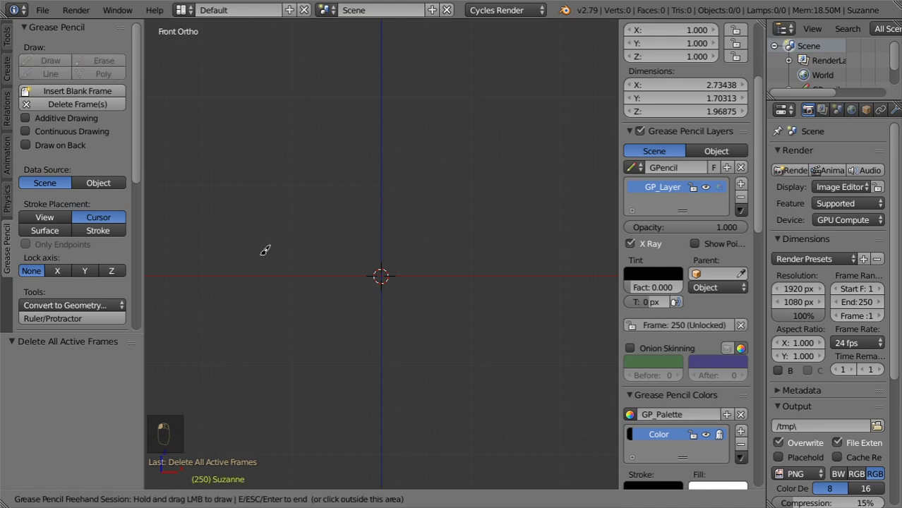
{"action": "left_click_drag", "start_coordinate": [210, 131], "coordinate": [210, 281]}
{"action": "key", "text": "Escape"}
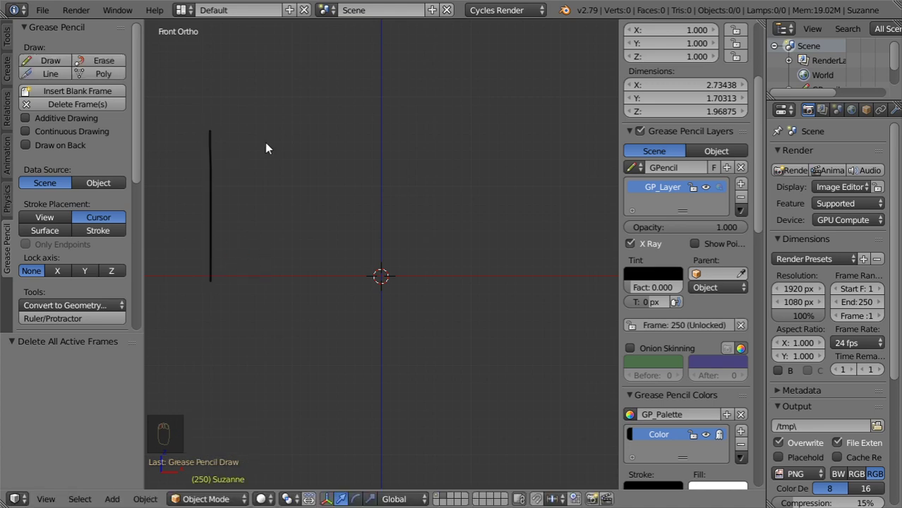
Step: Enable Continuous Drawing and draw the two diagonal arms of the K against its vertical stem
{"action": "left_click", "coordinate": [68, 132]}
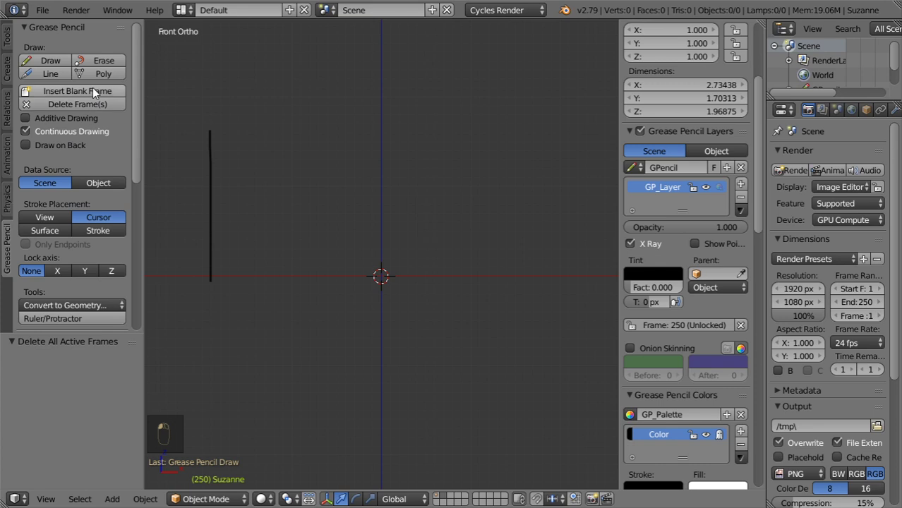
{"action": "left_click", "coordinate": [49, 61]}
{"action": "mouse_move", "coordinate": [269, 154]}
{"action": "left_mouse_down"}
{"action": "mouse_move", "coordinate": [206, 209]}
{"action": "mouse_move", "coordinate": [265, 235]}
{"action": "left_mouse_up"}
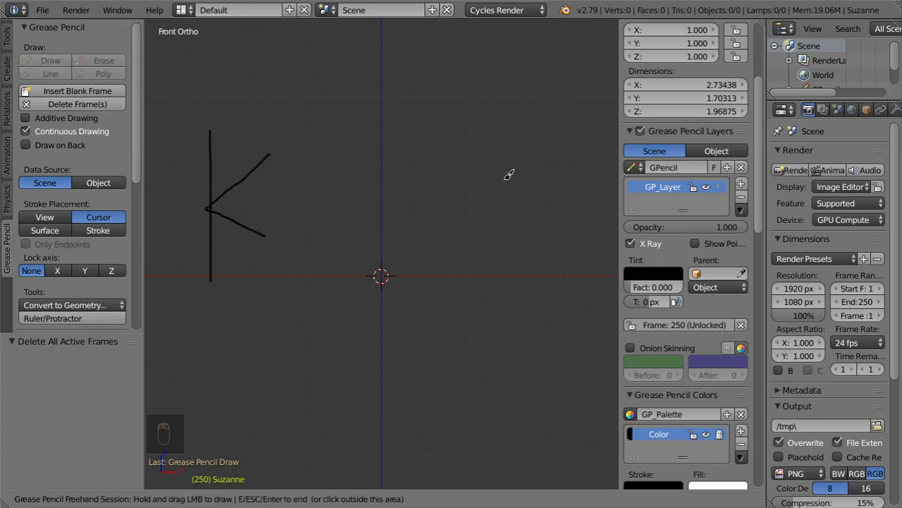
{"action": "key", "text": "Escape"}
Step: Rename the Grease Pencil layer to k and add a second layer named A
{"action": "double_click", "coordinate": [671, 189]}
{"action": "type", "text": "k"}
{"action": "key", "text": "Return"}
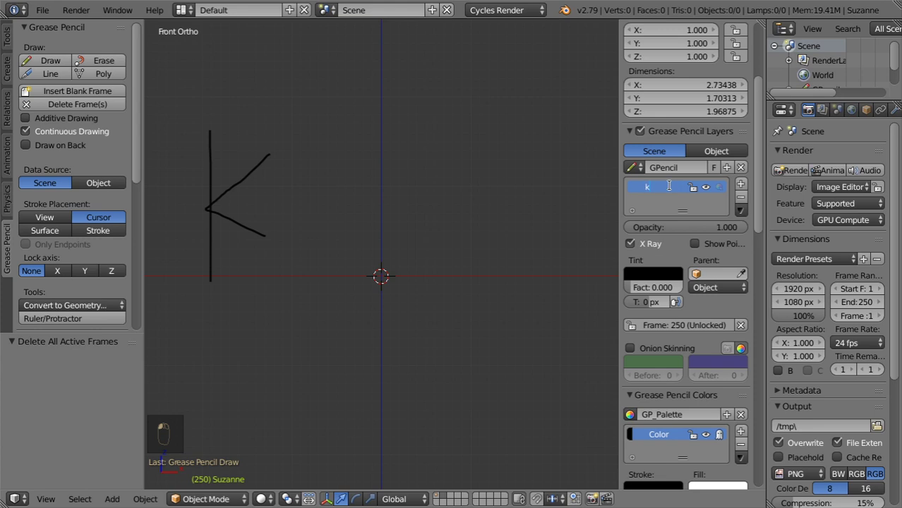
{"action": "left_click", "coordinate": [741, 183]}
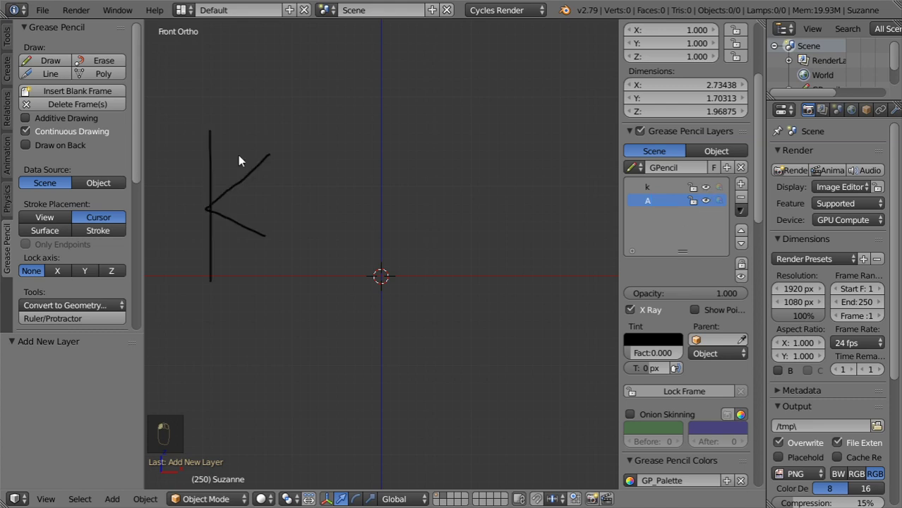
Step: Draw a freehand letter A beside the K on layer A, including its crossbar
{"action": "left_click", "coordinate": [51, 61]}
{"action": "mouse_move", "coordinate": [316, 275]}
{"action": "left_mouse_down"}
{"action": "mouse_move", "coordinate": [337, 132]}
{"action": "mouse_move", "coordinate": [393, 275]}
{"action": "left_mouse_up"}
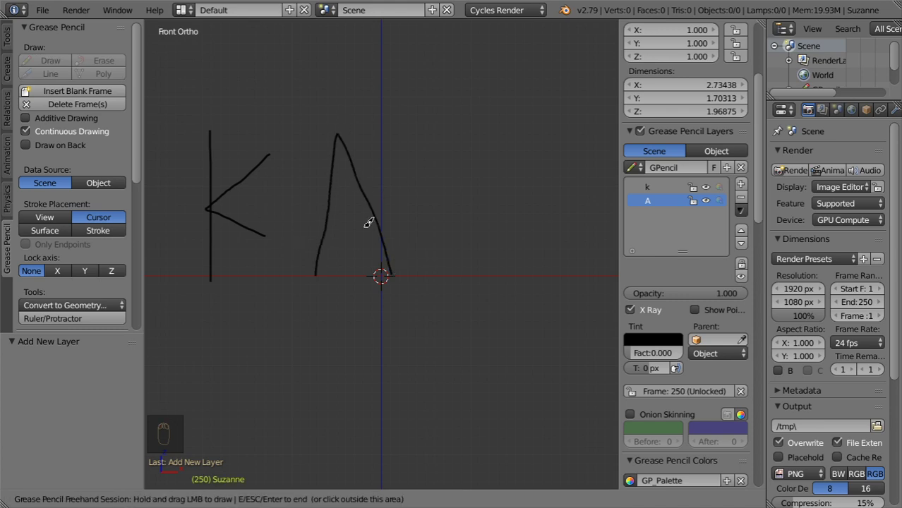
{"action": "left_click_drag", "start_coordinate": [377, 220], "coordinate": [330, 217]}
{"action": "key", "text": "Escape"}
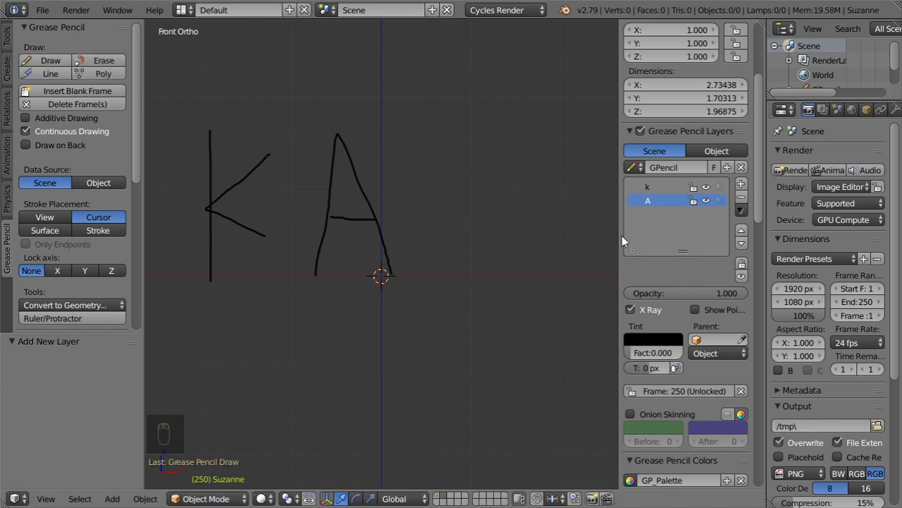
Step: Widen the Grease Pencil settings area and add a new palette colour named red
{"action": "left_click_drag", "start_coordinate": [620, 234], "coordinate": [550, 204]}
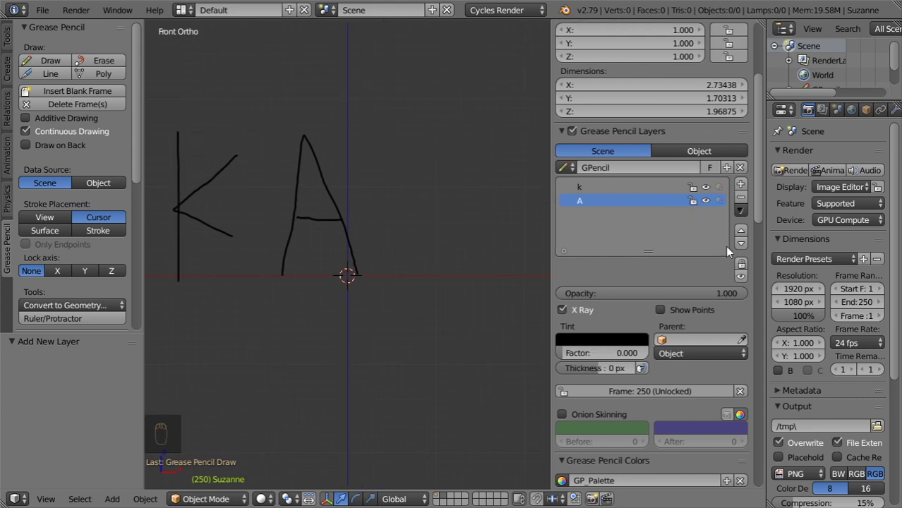
{"action": "scroll", "coordinate": [682, 329], "scroll_direction": "down", "scroll_amount": 4}
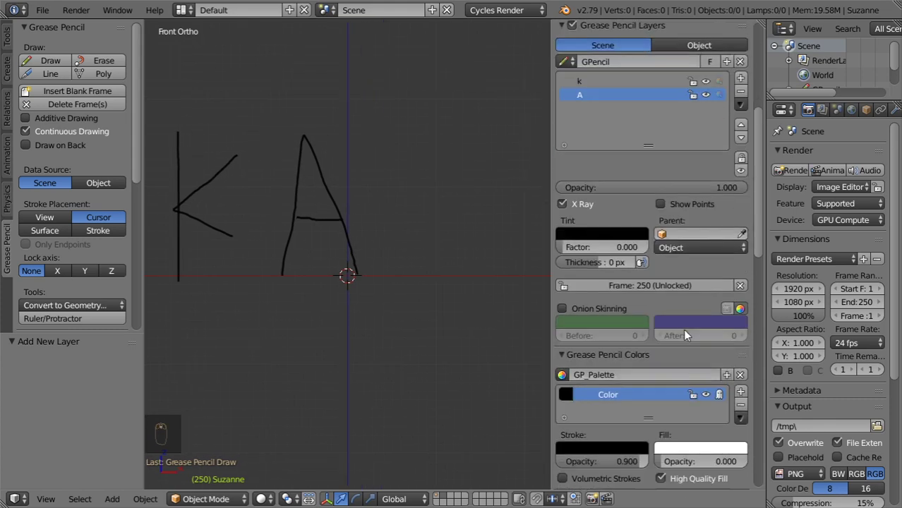
{"action": "left_click", "coordinate": [741, 394]}
{"action": "double_click", "coordinate": [624, 408]}
{"action": "type", "text": "re"}
Step: Set the stroke colour of the red palette entry to a bright orange-red
{"action": "scroll", "coordinate": [625, 406], "scroll_direction": "down", "scroll_amount": 3}
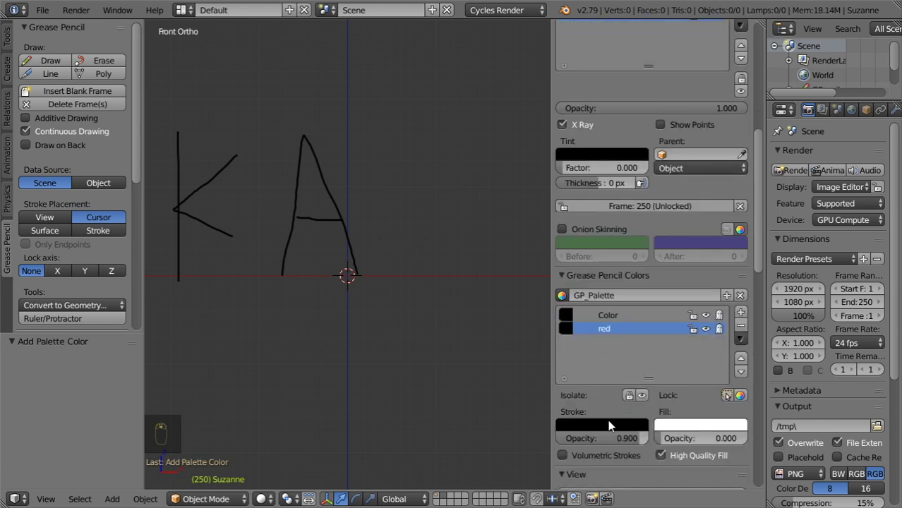
{"action": "left_click", "coordinate": [608, 424]}
{"action": "left_click_drag", "start_coordinate": [669, 265], "coordinate": [671, 259]}
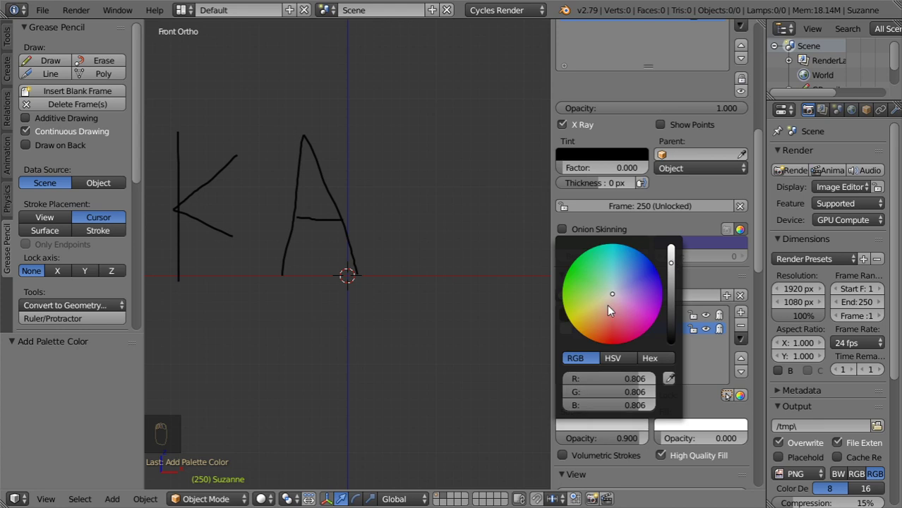
{"action": "left_click_drag", "start_coordinate": [607, 305], "coordinate": [600, 343]}
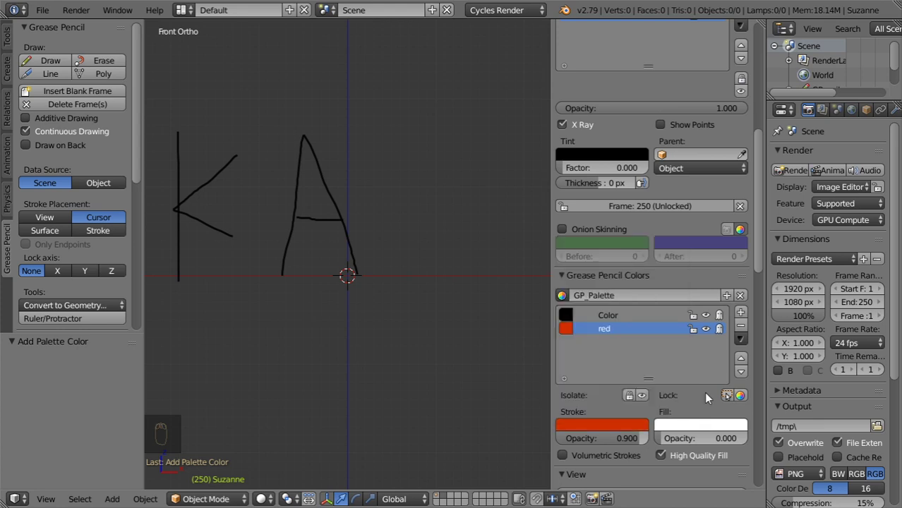
Step: Give the red palette entry a light blue fill colour with a fill opacity of 0.203
{"action": "left_click", "coordinate": [703, 424]}
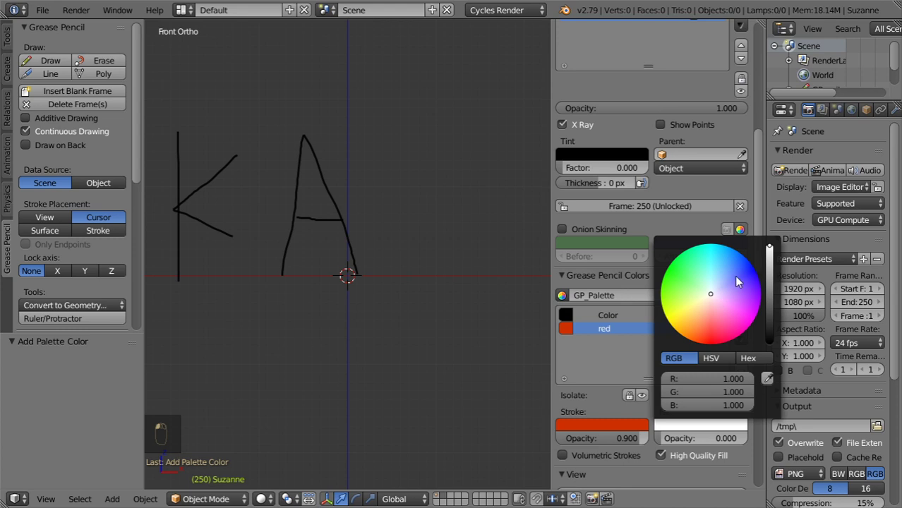
{"action": "left_click", "coordinate": [706, 298]}
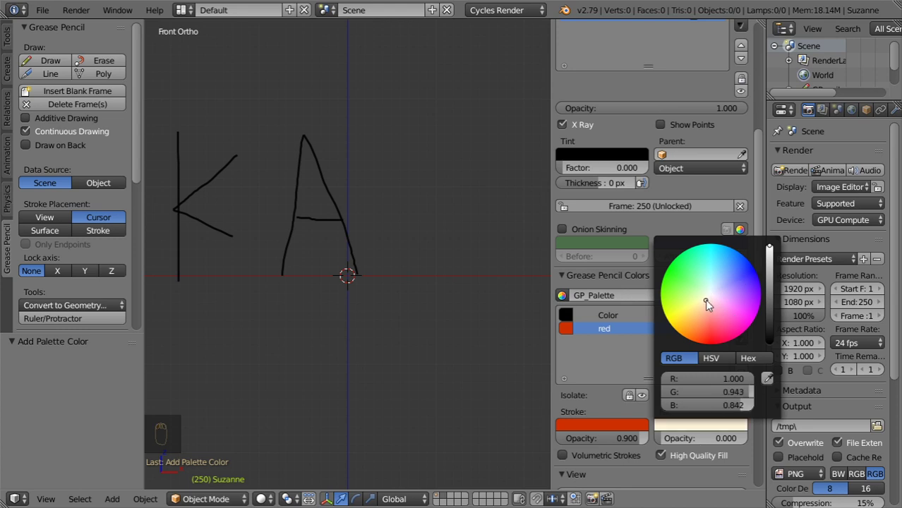
{"action": "left_click", "coordinate": [714, 277]}
{"action": "left_click_drag", "start_coordinate": [716, 434], "coordinate": [691, 438]}
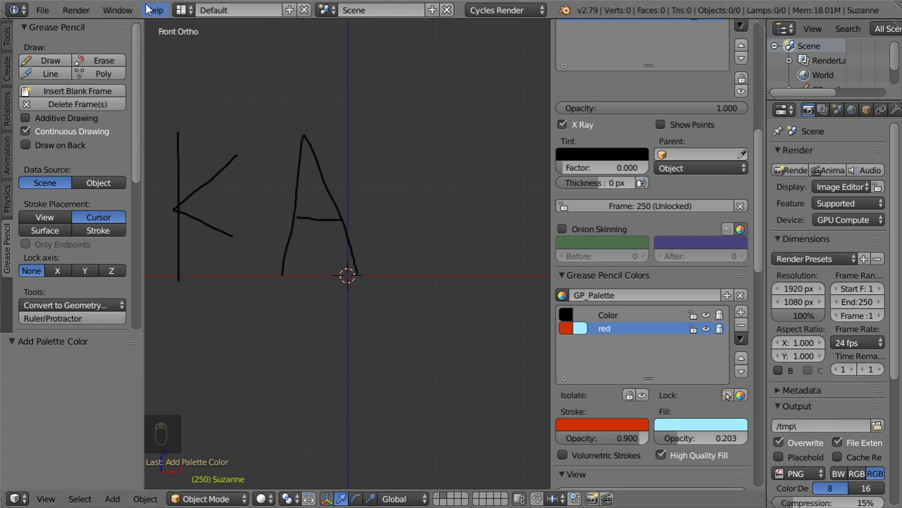
Step: Draw a freehand letter M beside the A with the red palette colour and set its fill opacity to 0
{"action": "left_click", "coordinate": [50, 60]}
{"action": "mouse_move", "coordinate": [402, 138]}
{"action": "left_mouse_down"}
{"action": "mouse_move", "coordinate": [398, 254]}
{"action": "mouse_move", "coordinate": [428, 181]}
{"action": "mouse_move", "coordinate": [443, 206]}
{"action": "mouse_move", "coordinate": [470, 137]}
{"action": "mouse_move", "coordinate": [511, 285]}
{"action": "left_mouse_up"}
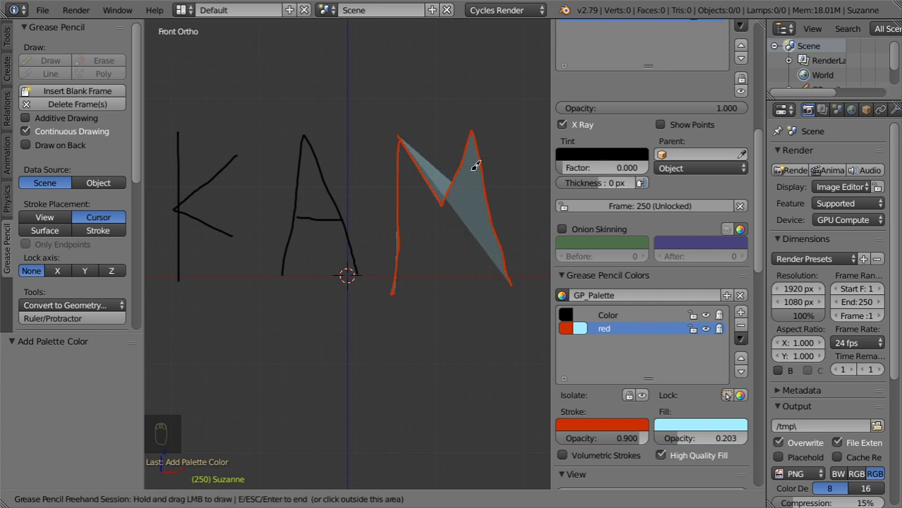
{"action": "left_click", "coordinate": [741, 436]}
{"action": "left_click_drag", "start_coordinate": [741, 436], "coordinate": [662, 437]}
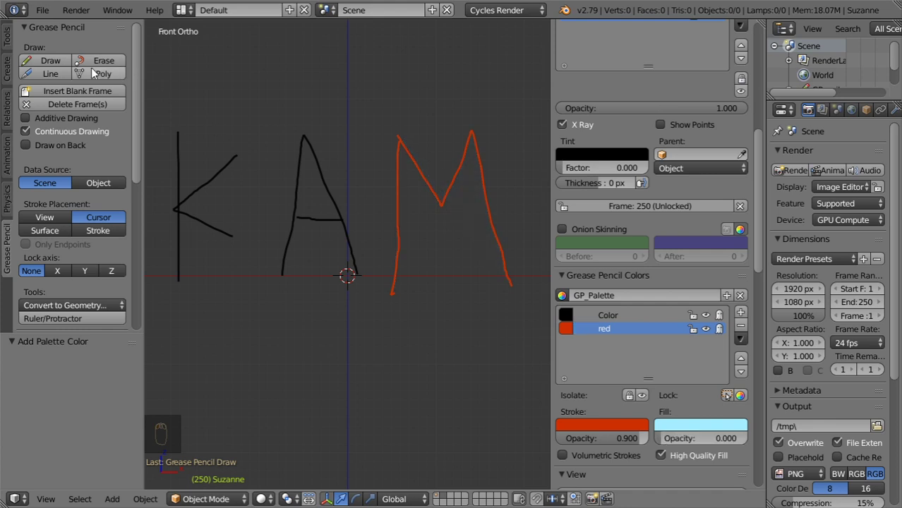
Step: Draw a freehand red rectangle above the letters and try out its fill opacity, returning it to 0
{"action": "left_click", "coordinate": [50, 60]}
{"action": "mouse_move", "coordinate": [352, 50]}
{"action": "left_mouse_down"}
{"action": "mouse_move", "coordinate": [462, 56]}
{"action": "mouse_move", "coordinate": [464, 108]}
{"action": "mouse_move", "coordinate": [350, 105]}
{"action": "mouse_move", "coordinate": [364, 45]}
{"action": "left_mouse_up"}
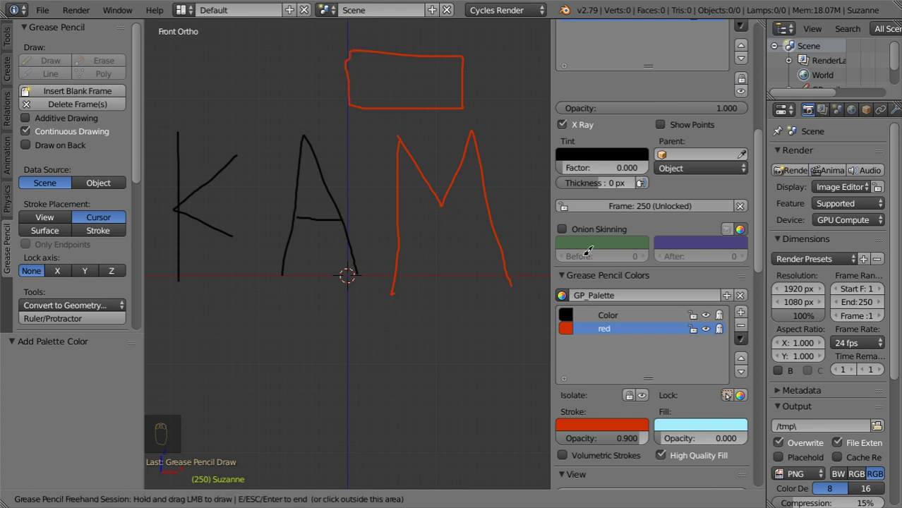
{"action": "left_click", "coordinate": [687, 414]}
{"action": "left_click_drag", "start_coordinate": [684, 444], "coordinate": [660, 438]}
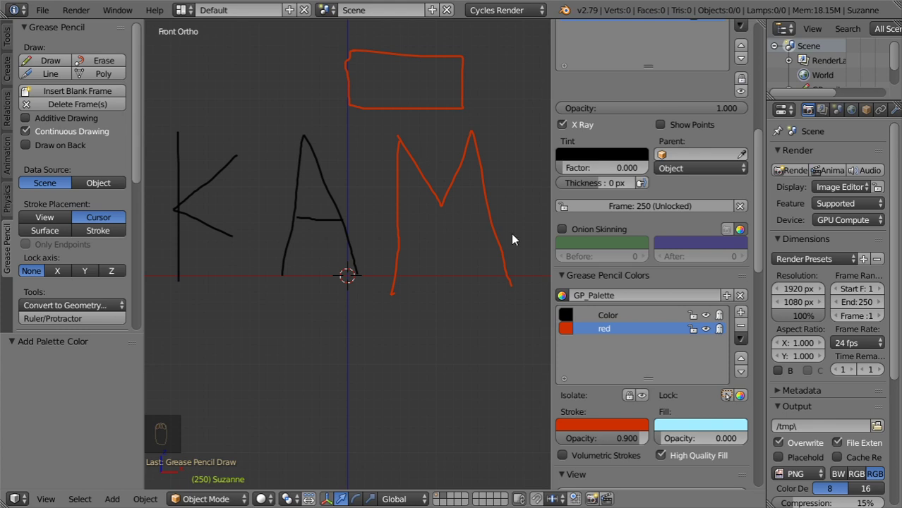
Step: Erase the entire red rectangle above the letters
{"action": "left_click", "coordinate": [103, 60]}
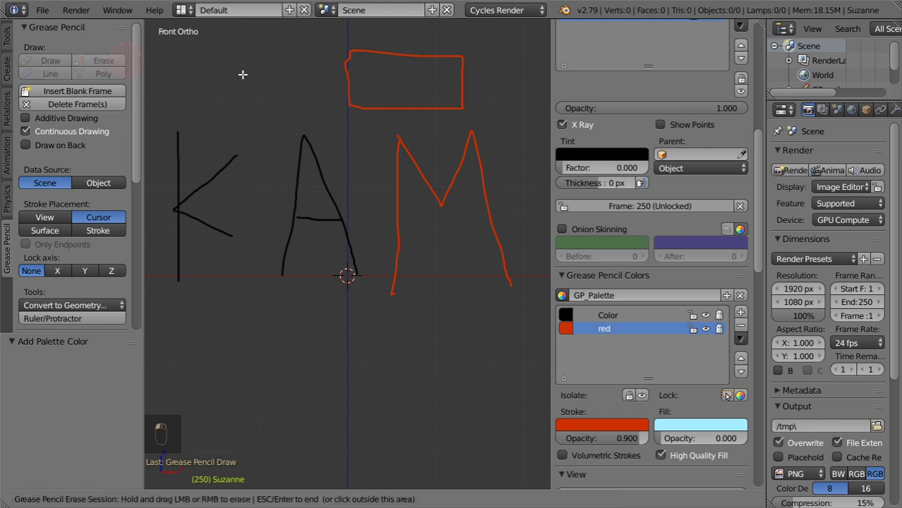
{"action": "mouse_move", "coordinate": [448, 45]}
{"action": "left_mouse_down"}
{"action": "mouse_move", "coordinate": [455, 102]}
{"action": "mouse_move", "coordinate": [360, 103]}
{"action": "mouse_move", "coordinate": [455, 106]}
{"action": "mouse_move", "coordinate": [351, 93]}
{"action": "mouse_move", "coordinate": [463, 88]}
{"action": "mouse_move", "coordinate": [438, 47]}
{"action": "mouse_move", "coordinate": [359, 55]}
{"action": "mouse_move", "coordinate": [351, 80]}
{"action": "mouse_move", "coordinate": [351, 60]}
{"action": "mouse_move", "coordinate": [457, 64]}
{"action": "mouse_move", "coordinate": [318, 69]}
{"action": "left_mouse_up"}
{"action": "key", "text": "Escape"}
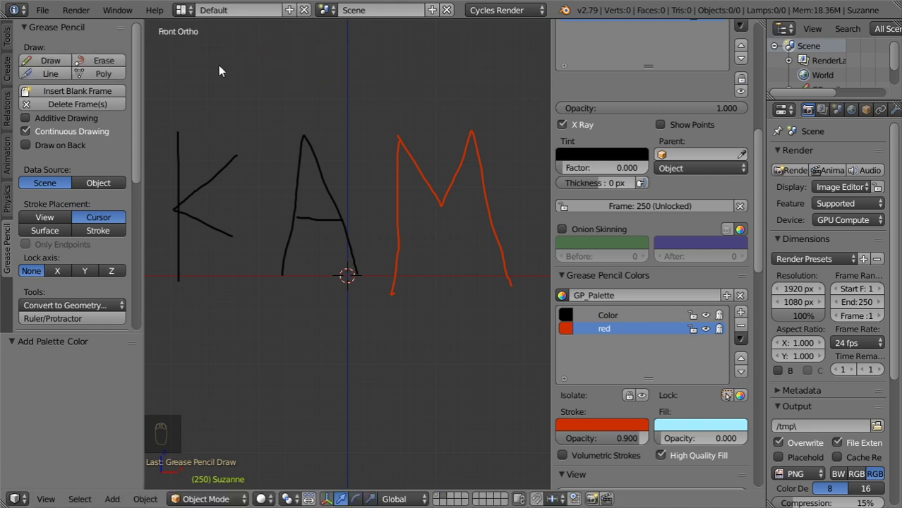
Step: Draw two long, nearly parallel straight red lines above the letters with the Line tool
{"action": "left_click", "coordinate": [50, 74]}
{"action": "left_click_drag", "start_coordinate": [214, 60], "coordinate": [448, 64]}
{"action": "mouse_move", "coordinate": [216, 81]}
{"action": "left_mouse_down"}
{"action": "mouse_move", "coordinate": [453, 80]}
{"action": "mouse_move", "coordinate": [482, 90]}
{"action": "mouse_move", "coordinate": [480, 83]}
{"action": "left_mouse_up"}
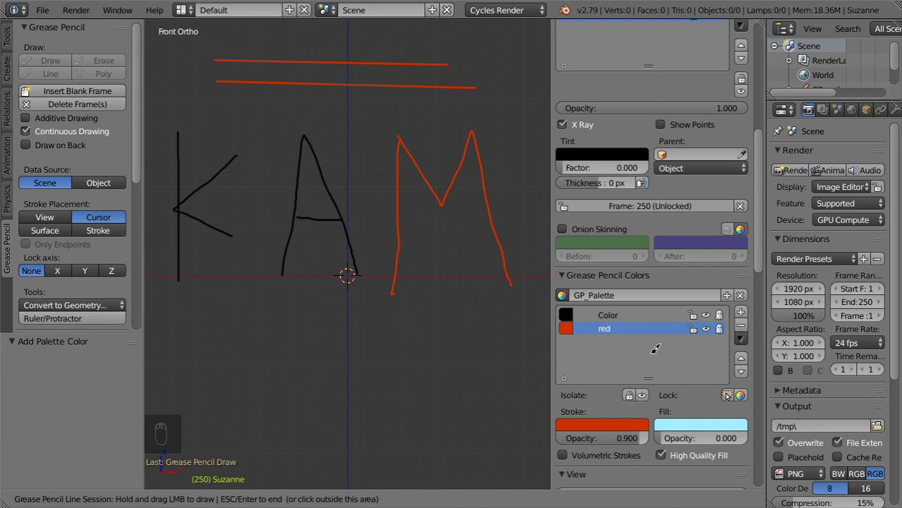
Step: End the line session and add a third palette colour named blue
{"action": "left_click", "coordinate": [739, 318]}
{"action": "left_click", "coordinate": [741, 313]}
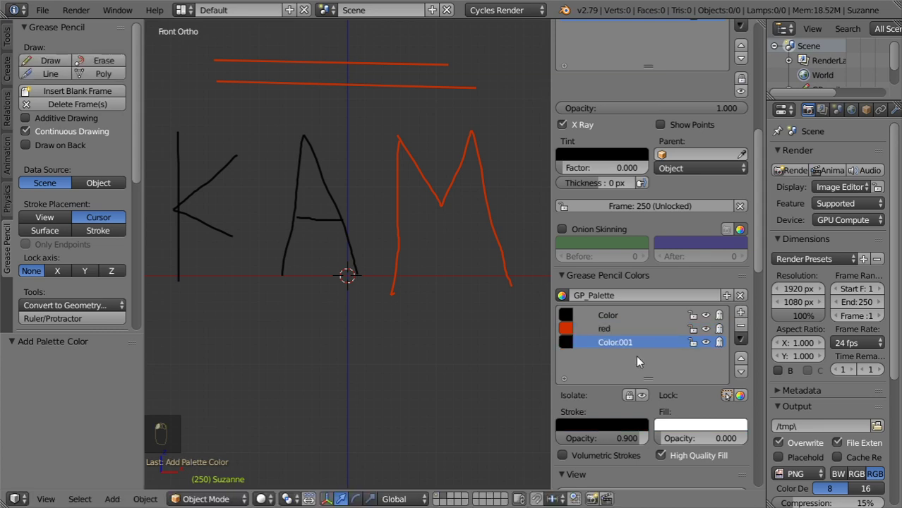
{"action": "type", "text": "blue"}
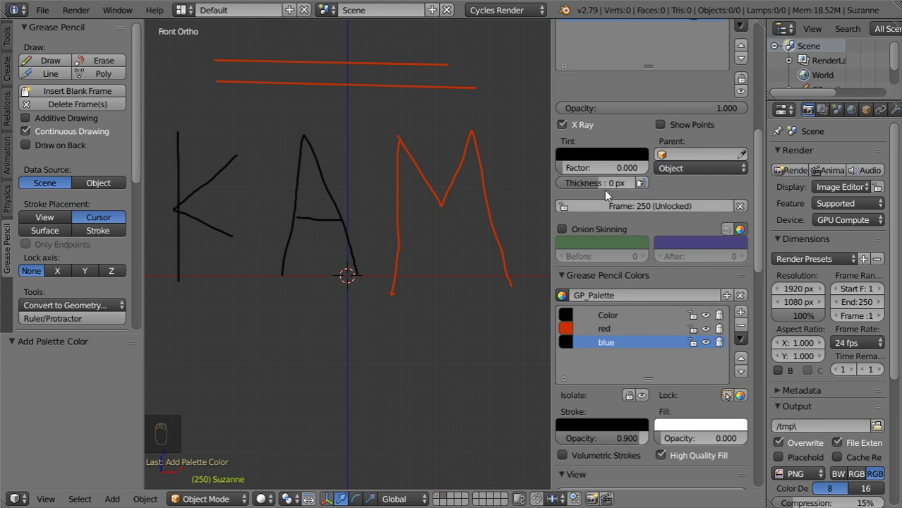
Step: Add a new Grease Pencil layer below A and name it E
{"action": "scroll", "coordinate": [605, 189], "scroll_direction": "up", "scroll_amount": 3}
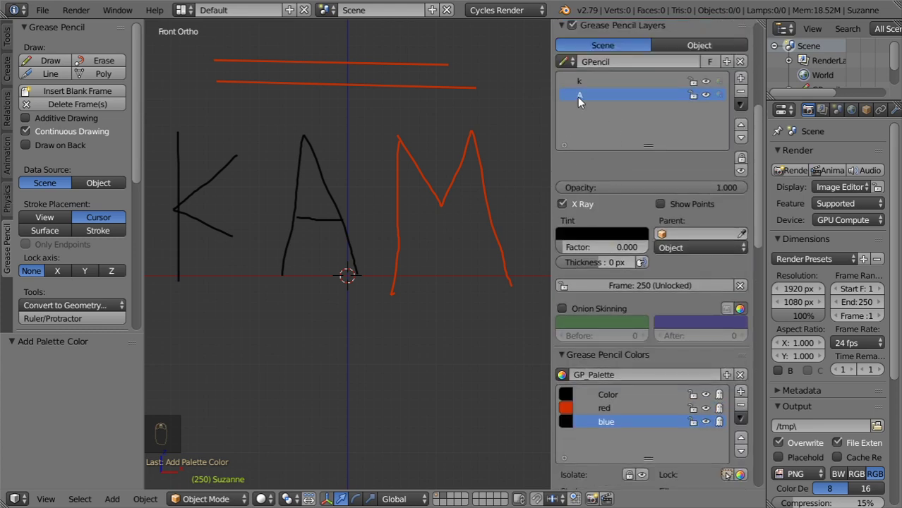
{"action": "left_click", "coordinate": [741, 78]}
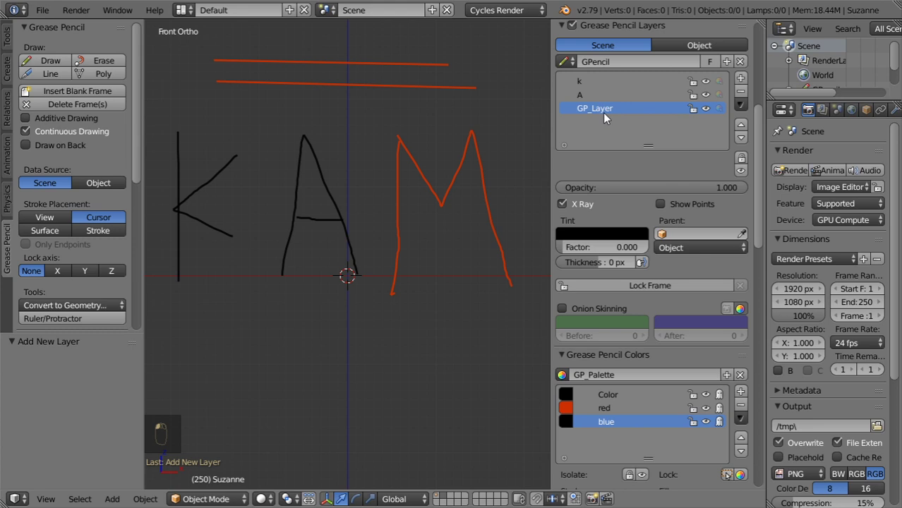
{"action": "type", "text": "E"}
Step: Make room beside the M and set the stroke colour of the blue palette entry to bright cyan-blue
{"action": "middle_click_drag", "start_coordinate": [467, 244], "coordinate": [388, 245], "text": "shift"}
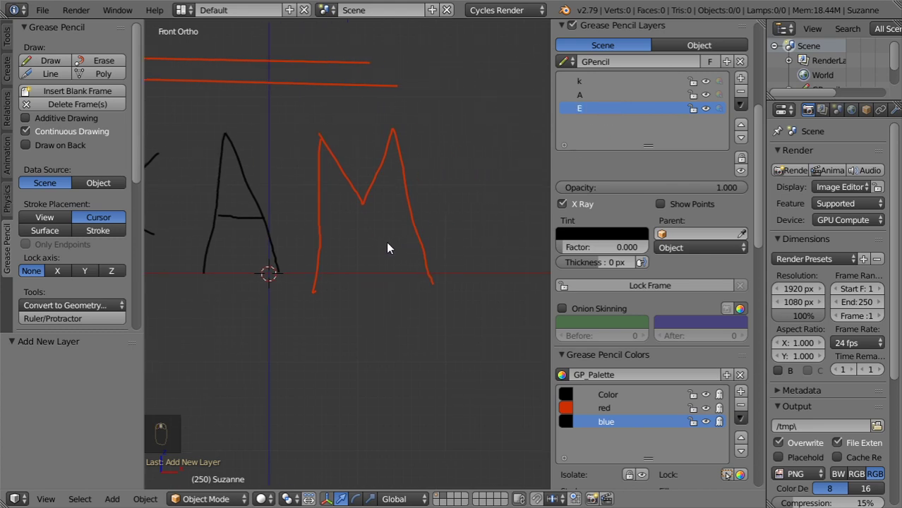
{"action": "scroll", "coordinate": [620, 308], "scroll_direction": "down", "scroll_amount": 3}
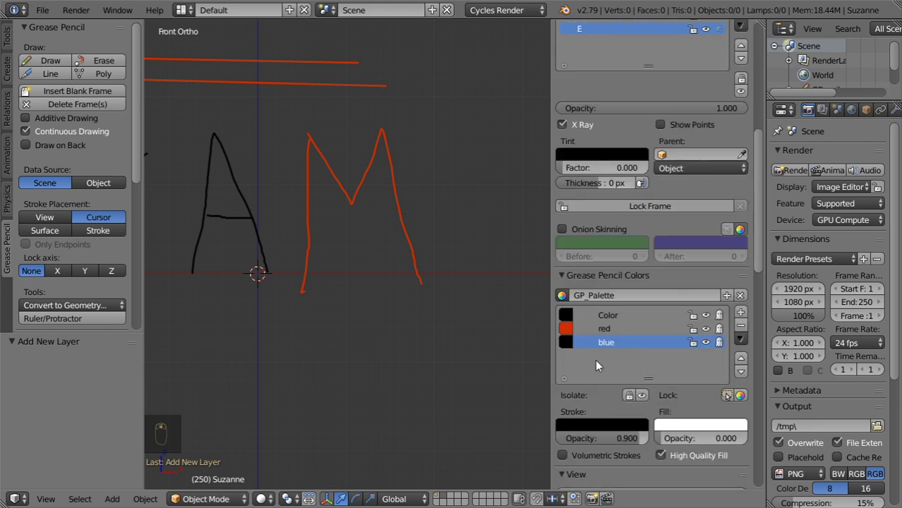
{"action": "left_click", "coordinate": [629, 424]}
{"action": "left_click", "coordinate": [670, 261]}
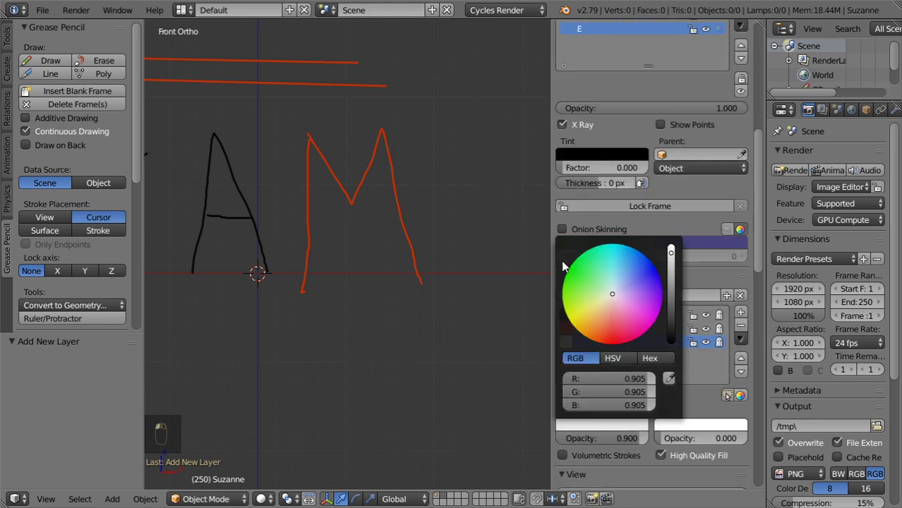
{"action": "left_click", "coordinate": [600, 270]}
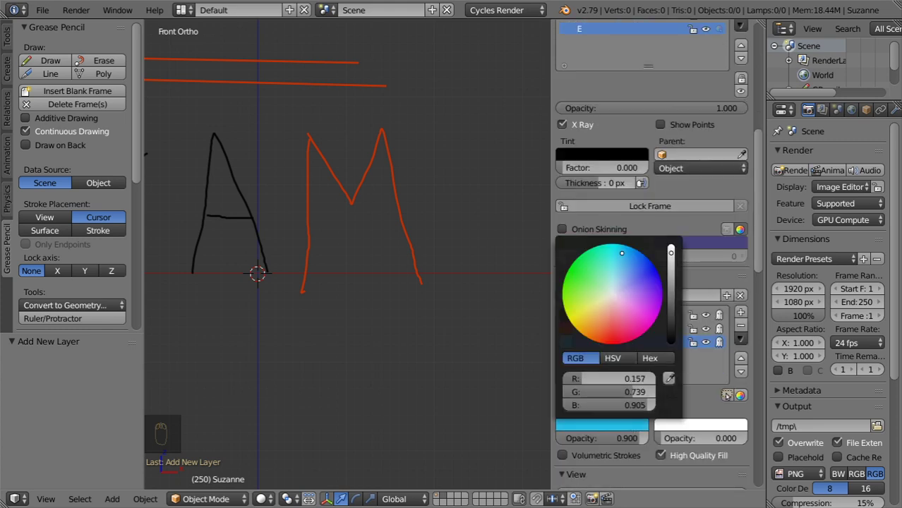
Step: Draw a freehand letter E beside the M on layer E, adding its middle bar as a separate stroke
{"action": "left_click", "coordinate": [51, 60]}
{"action": "mouse_move", "coordinate": [525, 115]}
{"action": "left_mouse_down"}
{"action": "mouse_move", "coordinate": [422, 115]}
{"action": "mouse_move", "coordinate": [435, 270]}
{"action": "mouse_move", "coordinate": [531, 269]}
{"action": "left_mouse_up"}
{"action": "left_click_drag", "start_coordinate": [422, 189], "coordinate": [519, 185]}
{"action": "key", "text": "Escape"}
Step: Toggle the visibility of the blue and red palette colours off and back on to check which strokes use them
{"action": "left_click", "coordinate": [705, 342]}
{"action": "left_click", "coordinate": [705, 342]}
{"action": "left_click", "coordinate": [704, 341]}
{"action": "left_click", "coordinate": [705, 341]}
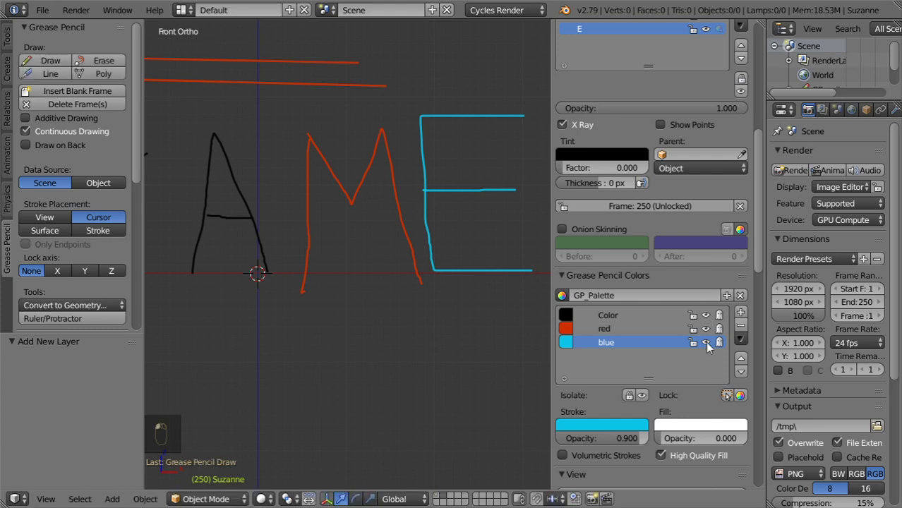
{"action": "left_click", "coordinate": [704, 329]}
{"action": "left_click", "coordinate": [705, 329]}
{"action": "left_click", "coordinate": [705, 329]}
{"action": "left_click", "coordinate": [705, 329]}
Step: Toggle the visibility of layer A and hide layers A and E so that only the K is shown
{"action": "scroll", "coordinate": [683, 261], "scroll_direction": "up", "scroll_amount": 3}
{"action": "left_click", "coordinate": [705, 95]}
{"action": "left_click", "coordinate": [705, 95]}
{"action": "left_click", "coordinate": [705, 94]}
{"action": "left_click", "coordinate": [705, 108]}
{"action": "scroll", "coordinate": [452, 173], "scroll_direction": "down", "scroll_amount": 3}
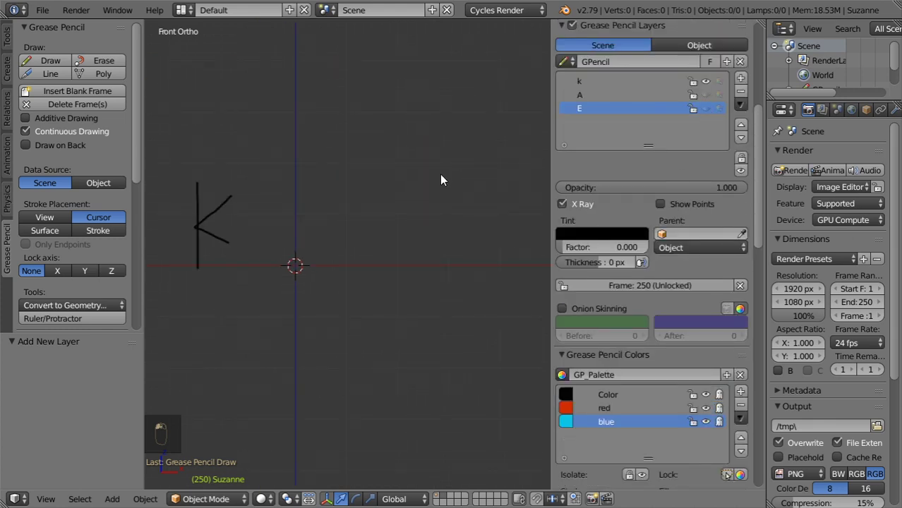
Step: Switch layer k off and on, and make layers A and E visible again
{"action": "left_click", "coordinate": [705, 81]}
{"action": "left_click", "coordinate": [705, 82]}
{"action": "left_click", "coordinate": [705, 95]}
{"action": "left_click", "coordinate": [705, 108]}
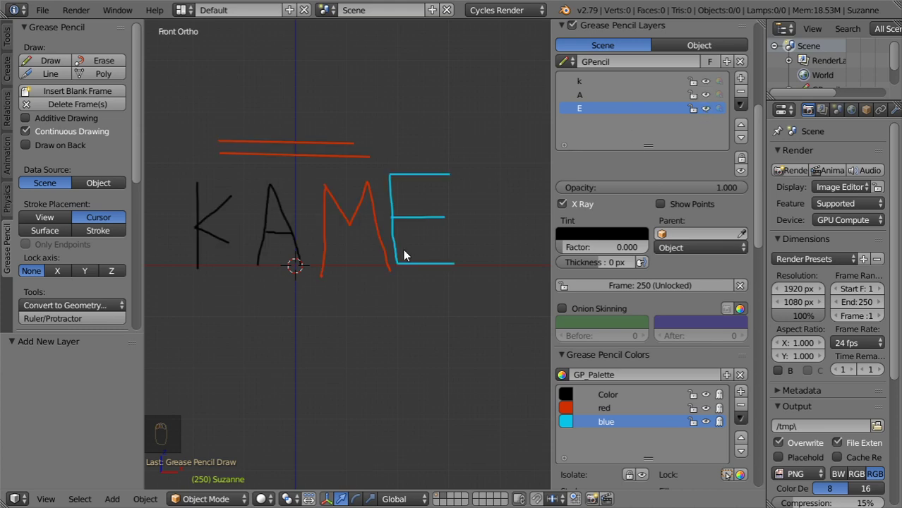
{"action": "scroll", "coordinate": [414, 262], "scroll_direction": "down", "scroll_amount": 1}
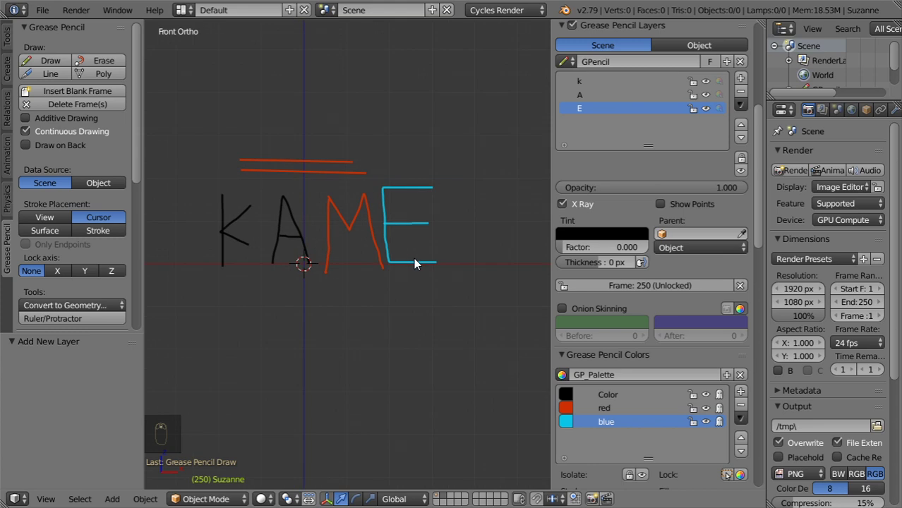
Step: Set the tint colour of Grease Pencil layer E to magenta
{"action": "scroll", "coordinate": [628, 451], "scroll_direction": "down", "scroll_amount": 3}
{"action": "scroll", "coordinate": [621, 379], "scroll_direction": "up", "scroll_amount": 3}
{"action": "left_click", "coordinate": [621, 236]}
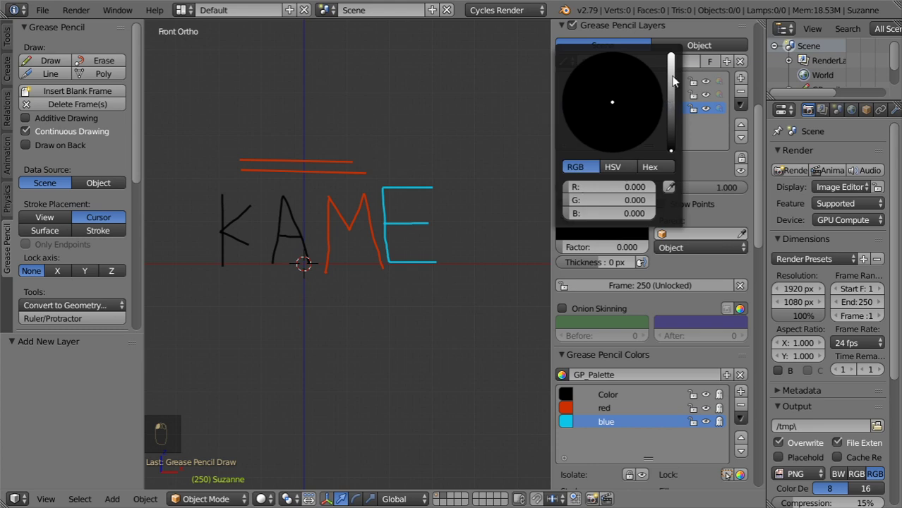
{"action": "left_click", "coordinate": [672, 81]}
{"action": "left_click_drag", "start_coordinate": [647, 112], "coordinate": [644, 141]}
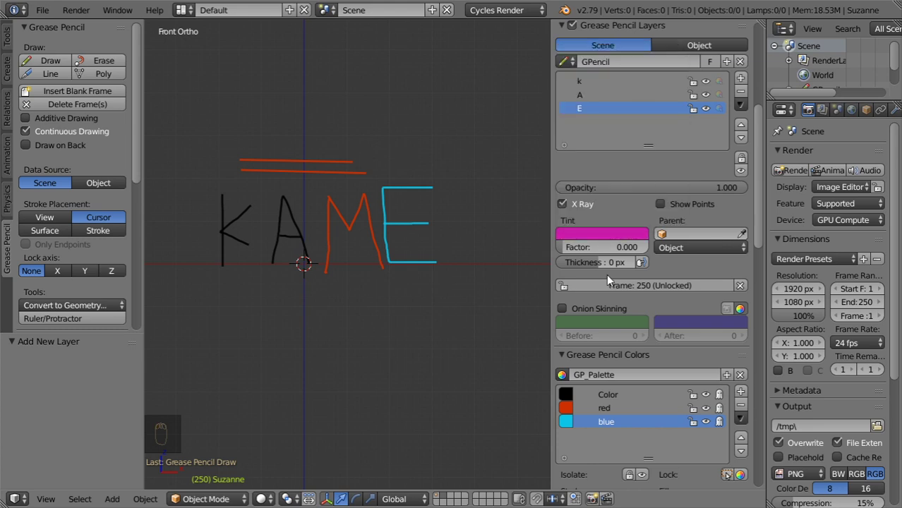
Step: Raise layer E's tint factor to 0.676 so the blue letter shifts towards the tint colour
{"action": "mouse_move", "coordinate": [608, 242]}
{"action": "left_mouse_down"}
{"action": "mouse_move", "coordinate": [698, 242]}
{"action": "mouse_move", "coordinate": [617, 242]}
{"action": "left_mouse_up"}
{"action": "scroll", "coordinate": [483, 260], "scroll_direction": "up", "scroll_amount": 4}
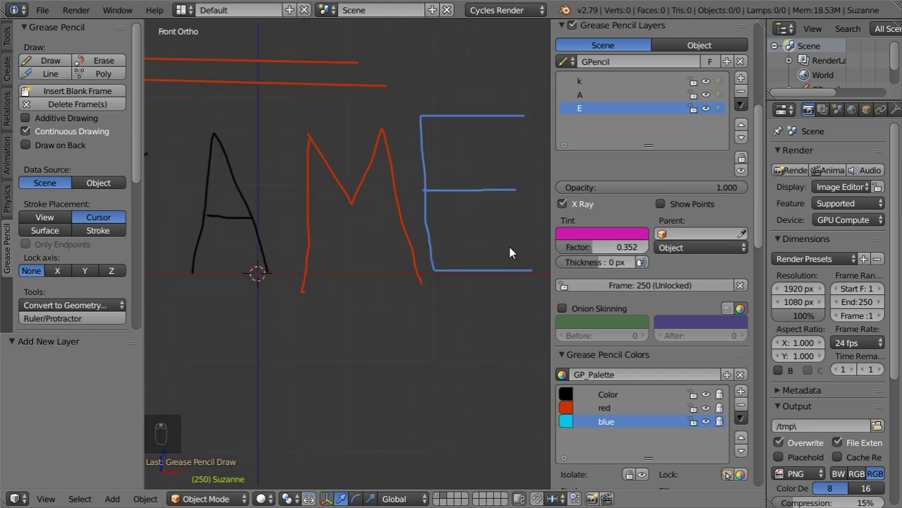
{"action": "middle_click_drag", "start_coordinate": [483, 260], "coordinate": [445, 285], "text": "shift"}
{"action": "mouse_move", "coordinate": [635, 247]}
{"action": "left_mouse_down"}
{"action": "mouse_move", "coordinate": [646, 247]}
{"action": "mouse_move", "coordinate": [564, 247]}
{"action": "mouse_move", "coordinate": [647, 247]}
{"action": "mouse_move", "coordinate": [565, 247]}
{"action": "mouse_move", "coordinate": [646, 247]}
{"action": "mouse_move", "coordinate": [620, 247]}
{"action": "left_mouse_up"}
{"action": "scroll", "coordinate": [619, 247], "scroll_direction": "up", "scroll_amount": 3}
{"action": "middle_click_drag", "start_coordinate": [424, 318], "coordinate": [395, 338]}
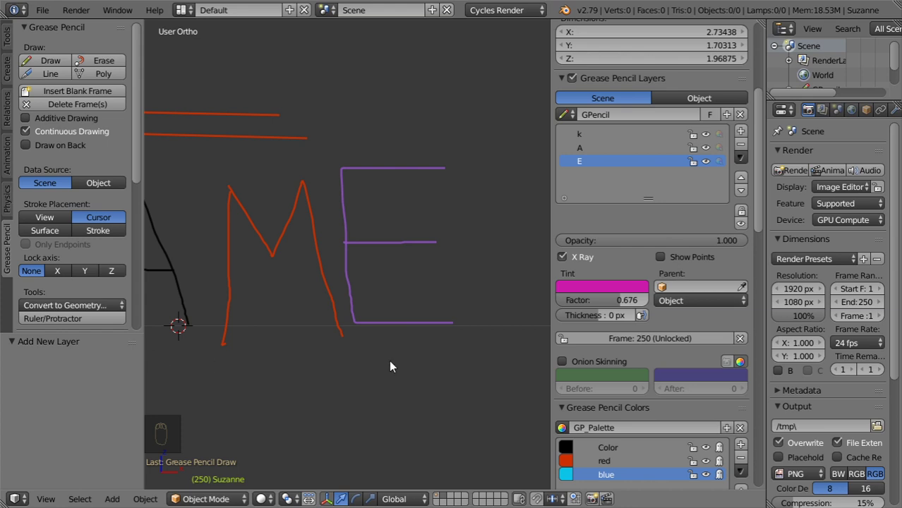
Step: Examine the tinted strokes of the letter E up close and review the layer and palette colour settings
{"action": "left_click", "coordinate": [347, 161]}
{"action": "scroll", "coordinate": [367, 163], "scroll_direction": "up", "scroll_amount": 4}
{"action": "middle_click_drag", "start_coordinate": [365, 129], "coordinate": [362, 266], "text": "shift"}
{"action": "scroll", "coordinate": [368, 262], "scroll_direction": "up", "scroll_amount": 4}
{"action": "scroll", "coordinate": [316, 212], "scroll_direction": "down", "scroll_amount": 7}
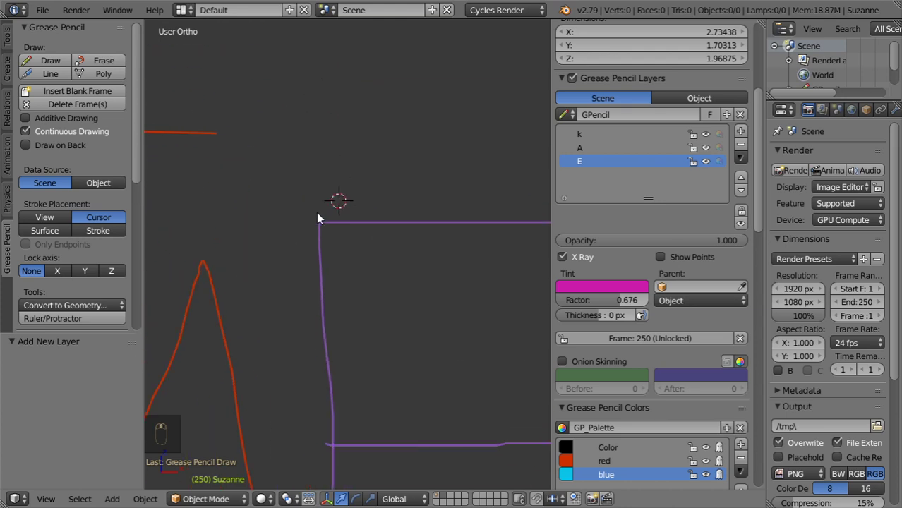
{"action": "mouse_move", "coordinate": [369, 345]}
{"action": "middle_mouse_down", "text": "shift"}
{"action": "mouse_move", "coordinate": [440, 320]}
{"action": "mouse_move", "coordinate": [452, 327]}
{"action": "middle_mouse_up", "text": "shift"}
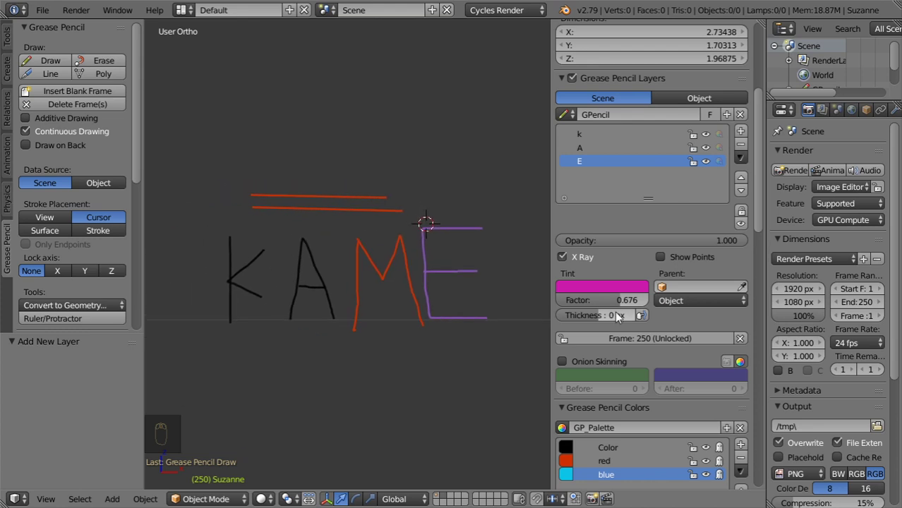
{"action": "scroll", "coordinate": [617, 314], "scroll_direction": "down", "scroll_amount": 8}
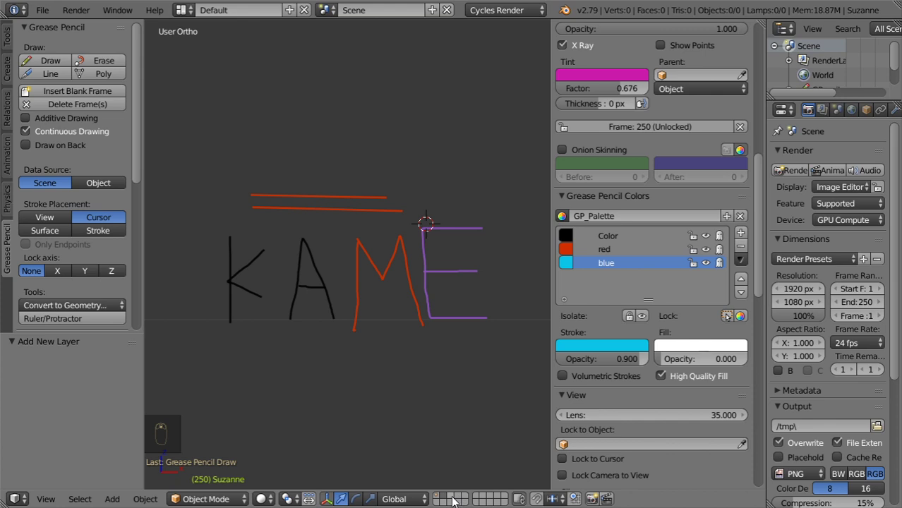
{"action": "scroll", "coordinate": [456, 236], "scroll_direction": "up", "scroll_amount": 5}
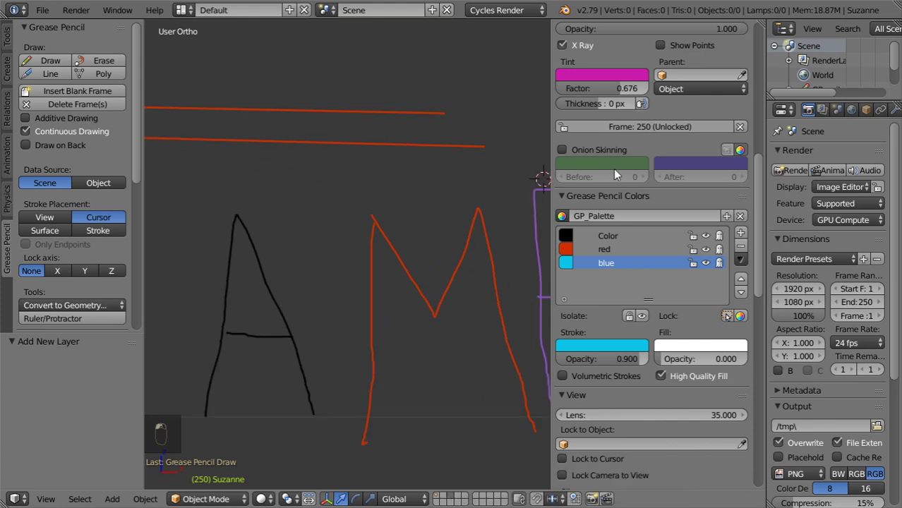
{"action": "scroll", "coordinate": [613, 168], "scroll_direction": "up", "scroll_amount": 5}
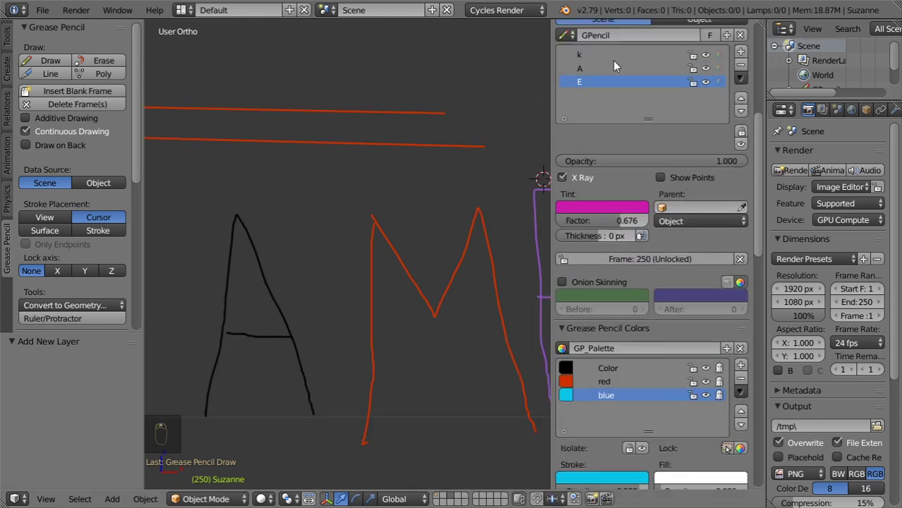
Step: Add a new Grease Pencil data block for the scene and name it Ball
{"action": "scroll", "coordinate": [612, 60], "scroll_direction": "up", "scroll_amount": 4}
{"action": "left_click", "coordinate": [726, 141]}
{"action": "left_click", "coordinate": [607, 141]}
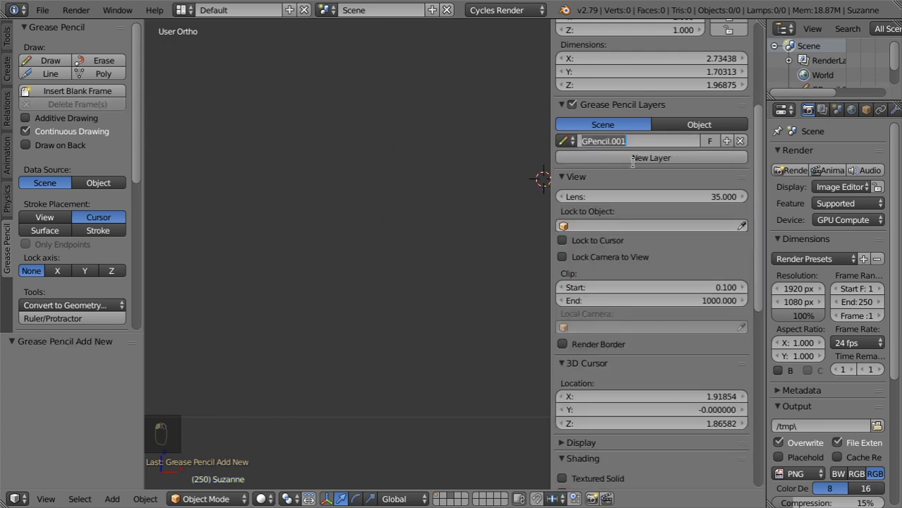
{"action": "type", "text": "A"}
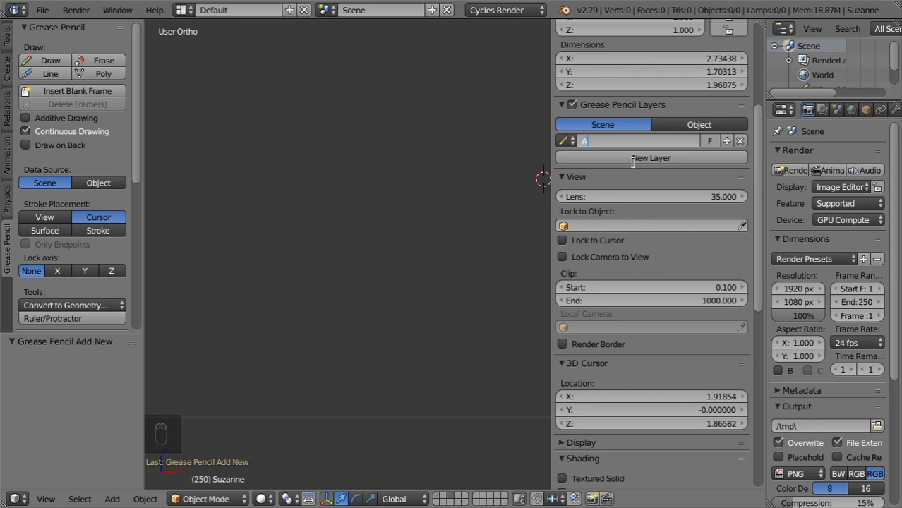
{"action": "type", "text": "all"}
{"action": "left_click", "coordinate": [633, 163]}
{"action": "left_click_drag", "start_coordinate": [13, 503], "coordinate": [128, 453]}
{"action": "right_click", "coordinate": [130, 455]}
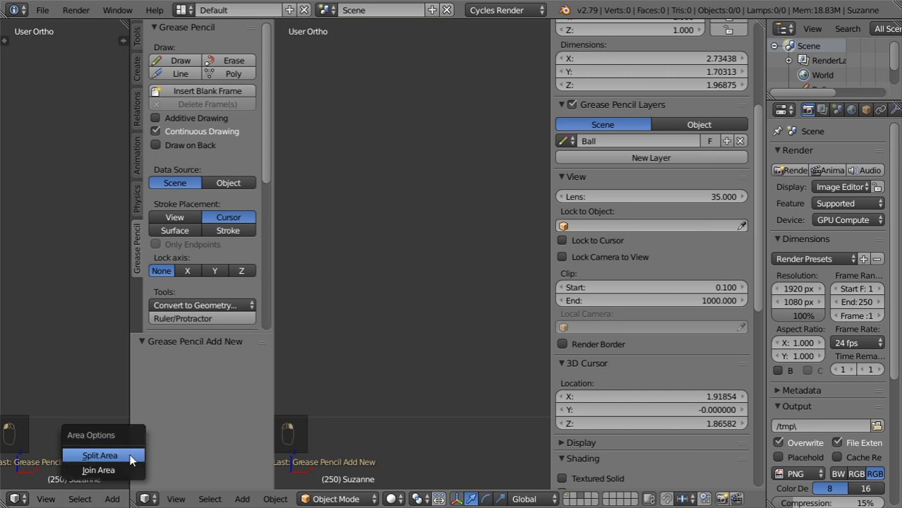
{"action": "left_click", "coordinate": [99, 470]}
{"action": "left_click", "coordinate": [53, 429]}
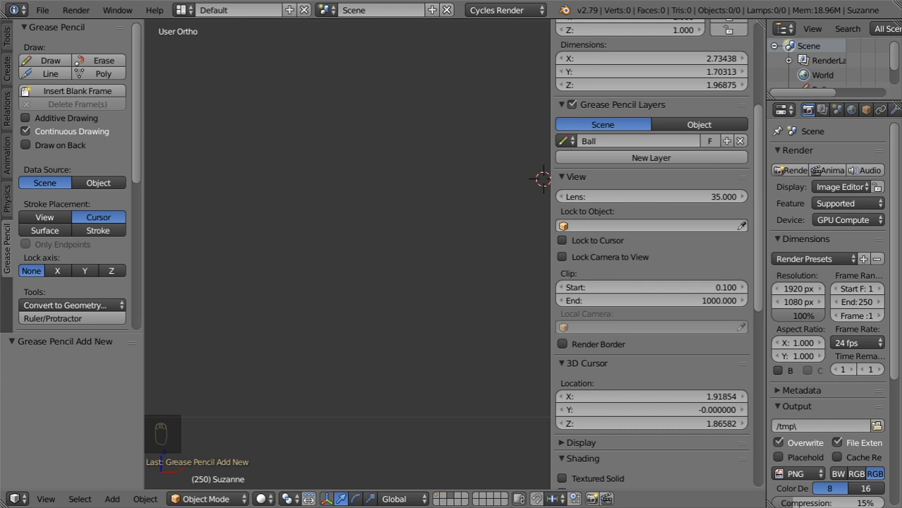
Step: Split a narrow strip off below the 3D view and make it a Timeline editor
{"action": "left_click_drag", "start_coordinate": [6, 502], "coordinate": [12, 449]}
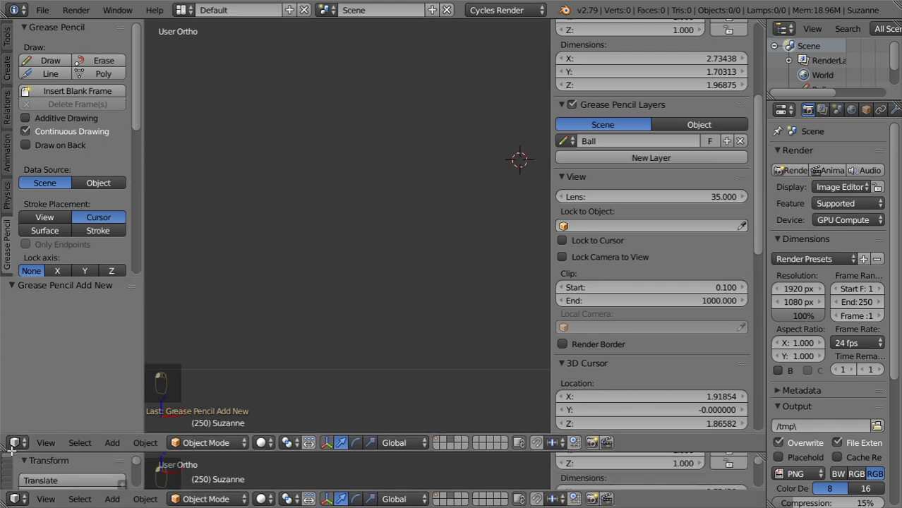
{"action": "left_click", "coordinate": [15, 499]}
{"action": "left_click", "coordinate": [32, 458]}
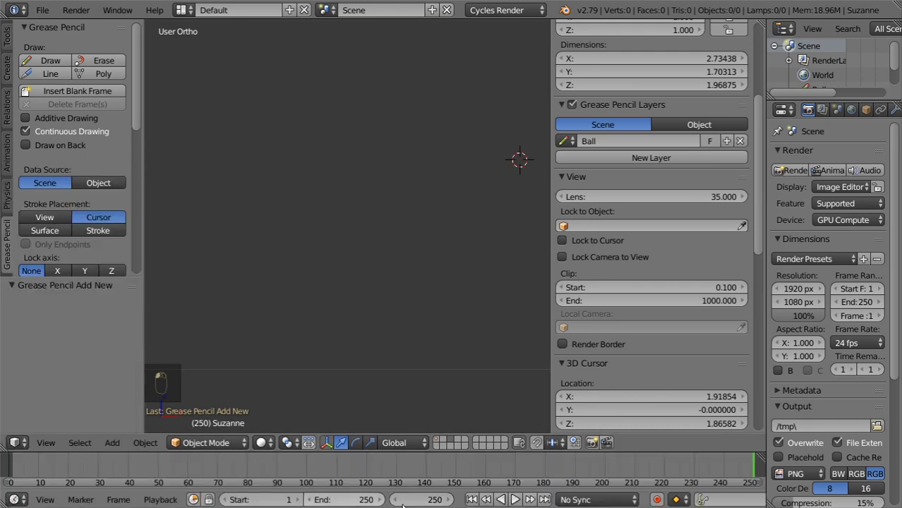
Step: Set the animation's end frame to 70 and the current frame to 1
{"action": "left_click", "coordinate": [348, 500]}
{"action": "type", "text": "70"}
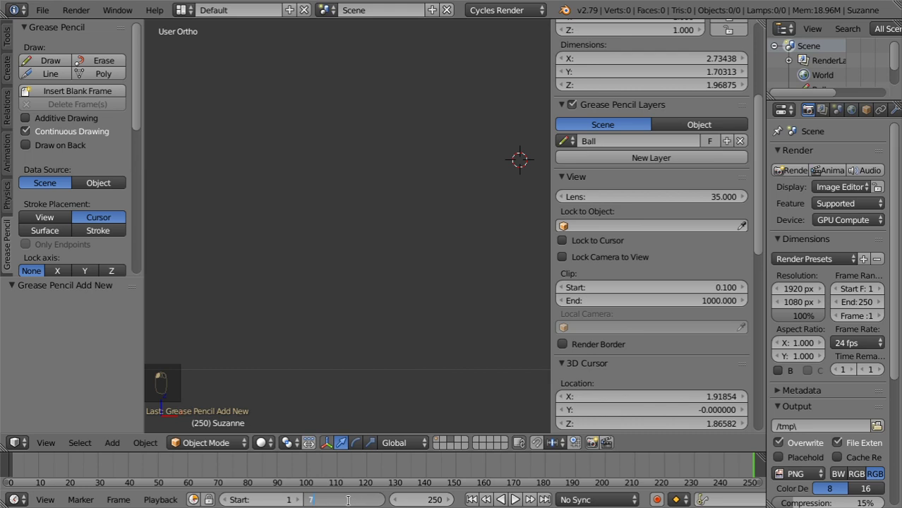
{"action": "key", "text": "Return"}
{"action": "left_click", "coordinate": [421, 500]}
{"action": "type", "text": "1"}
{"action": "key", "text": "Return"}
Step: Hide the properties sidebar, switch to front view and reset the 3D cursor to the world origin, keeping the tool shelf shown
{"action": "key", "text": "t"}
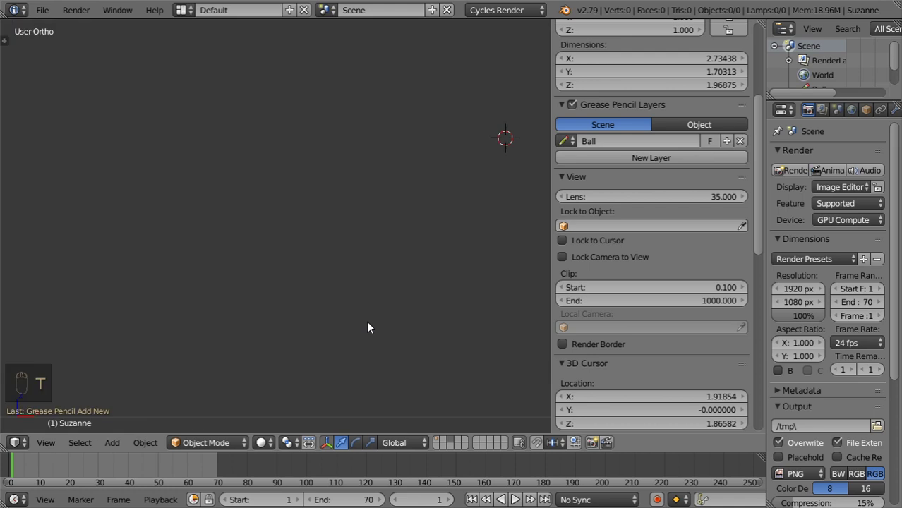
{"action": "key", "text": "n"}
{"action": "key", "text": "KP_1"}
{"action": "key", "text": "shift+c"}
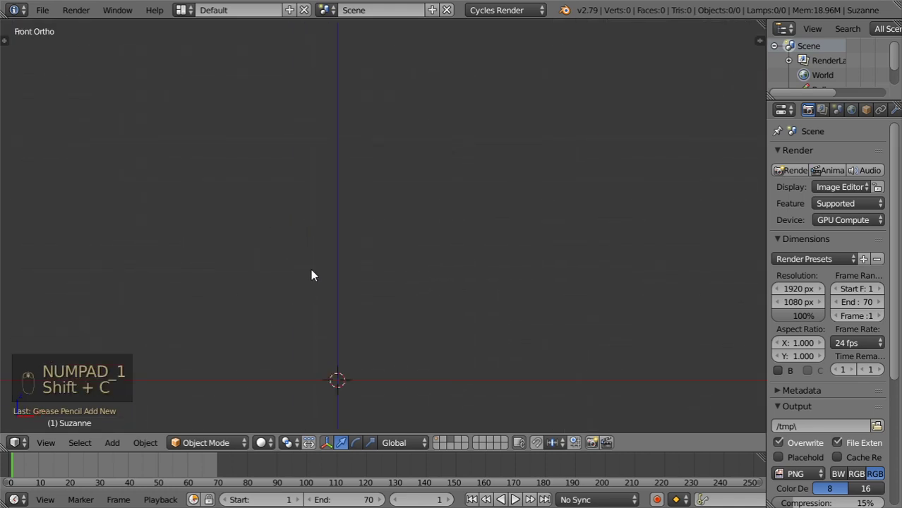
{"action": "key", "text": "t"}
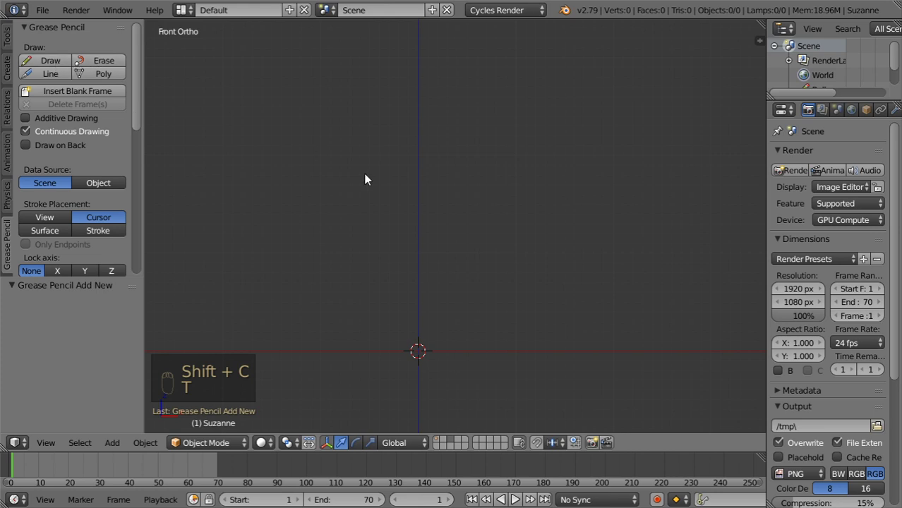
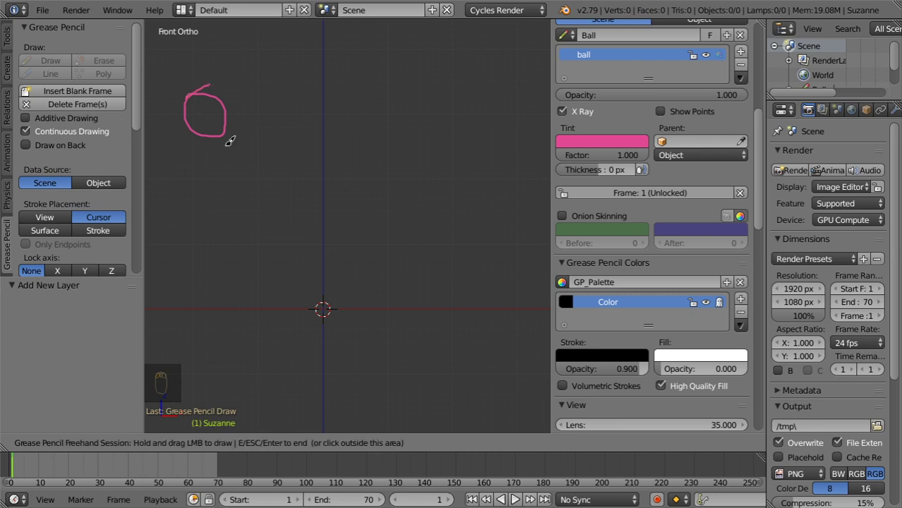
Step: Go to frame 10 and draw the ball as a freehand circle lower and further right than in frame 1
{"action": "left_click", "coordinate": [427, 501]}
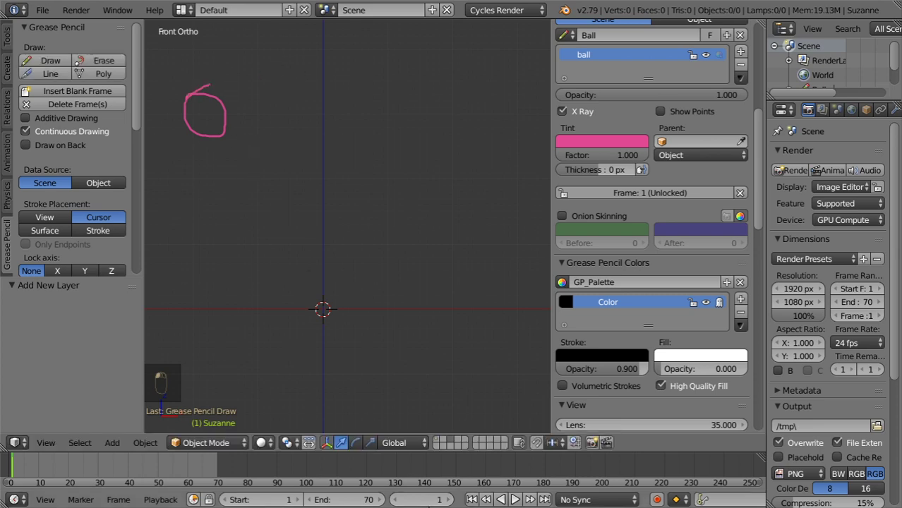
{"action": "left_click", "coordinate": [427, 501]}
{"action": "key", "text": "Return"}
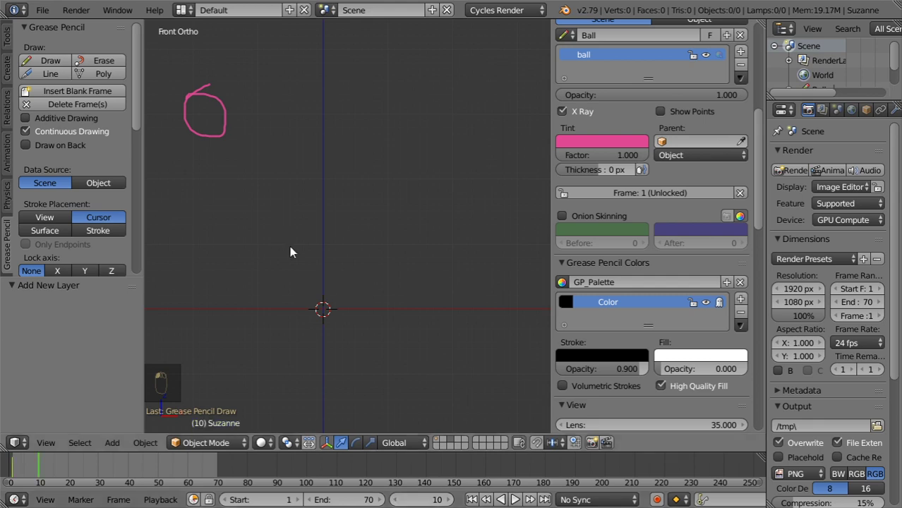
{"action": "left_click", "coordinate": [68, 62]}
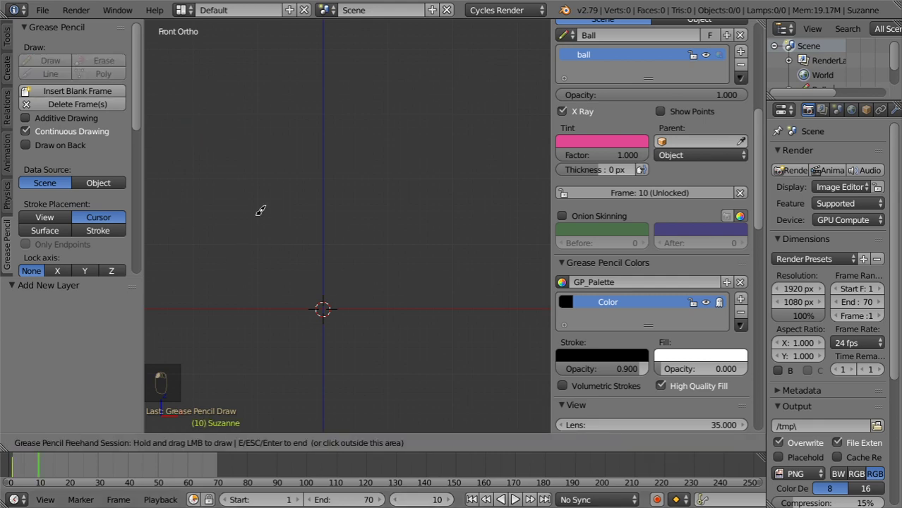
{"action": "mouse_move", "coordinate": [264, 176]}
{"action": "left_mouse_down"}
{"action": "mouse_move", "coordinate": [246, 211]}
{"action": "mouse_move", "coordinate": [285, 214]}
{"action": "mouse_move", "coordinate": [265, 176]}
{"action": "left_mouse_up"}
Step: Go to frame 20 and draw the ball as a slightly flattened freehand oval just above the origin
{"action": "left_click", "coordinate": [426, 502]}
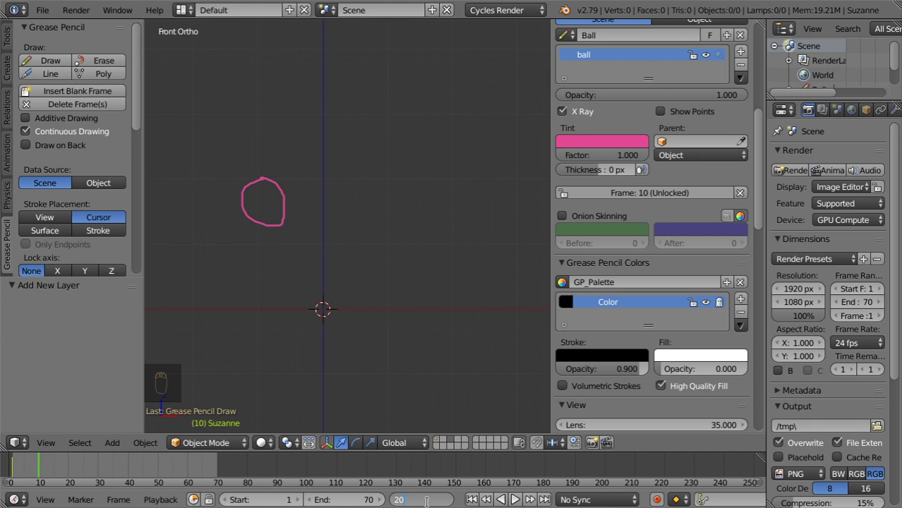
{"action": "type", "text": "20"}
{"action": "key", "text": "Return"}
{"action": "left_click", "coordinate": [50, 60]}
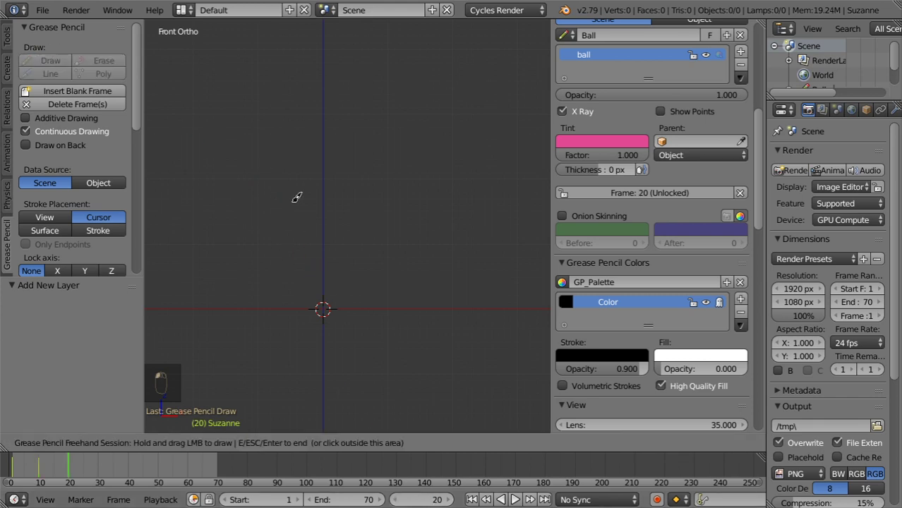
{"action": "mouse_move", "coordinate": [340, 266]}
{"action": "left_mouse_down"}
{"action": "mouse_move", "coordinate": [294, 264]}
{"action": "mouse_move", "coordinate": [326, 279]}
{"action": "mouse_move", "coordinate": [333, 255]}
{"action": "left_mouse_up"}
Step: Go to frame 30 and draw the ball as a wide, squashed freehand oval around the origin, ending the drawing session
{"action": "left_click", "coordinate": [417, 496]}
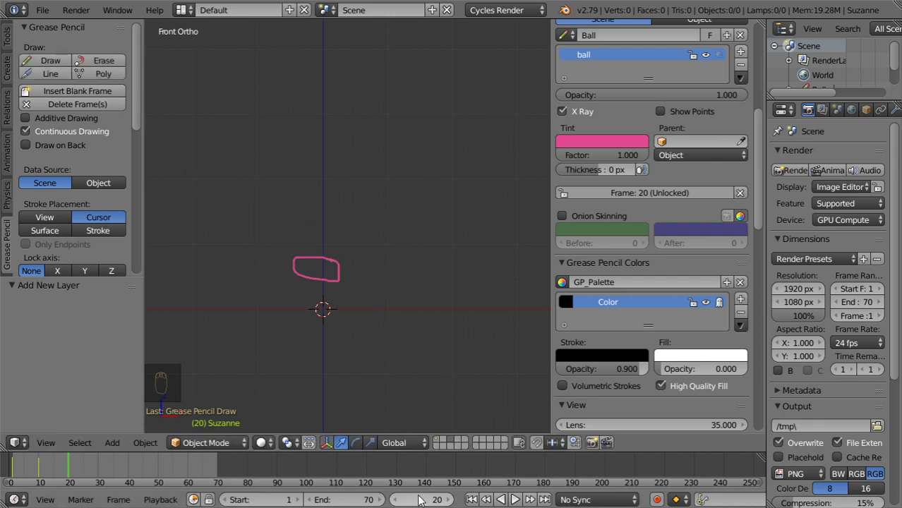
{"action": "left_click", "coordinate": [416, 496]}
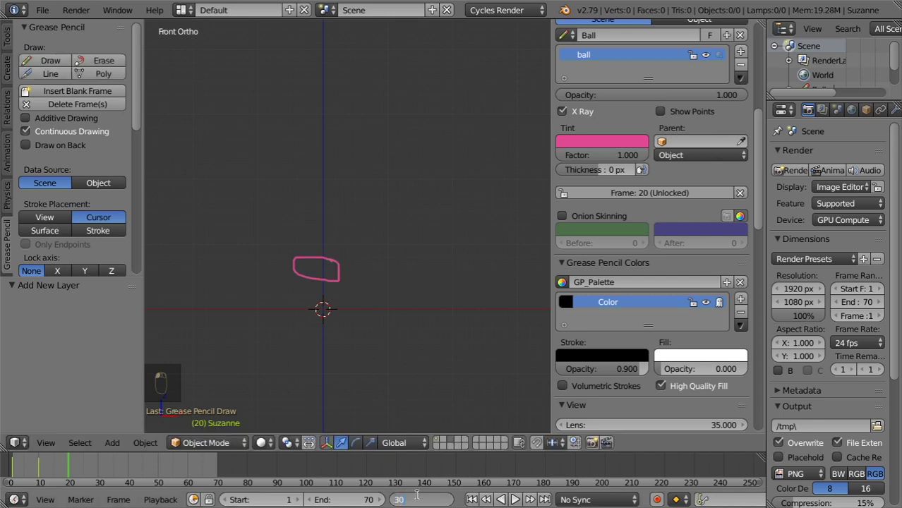
{"action": "type", "text": "30"}
{"action": "key", "text": "Return"}
{"action": "left_click", "coordinate": [39, 60]}
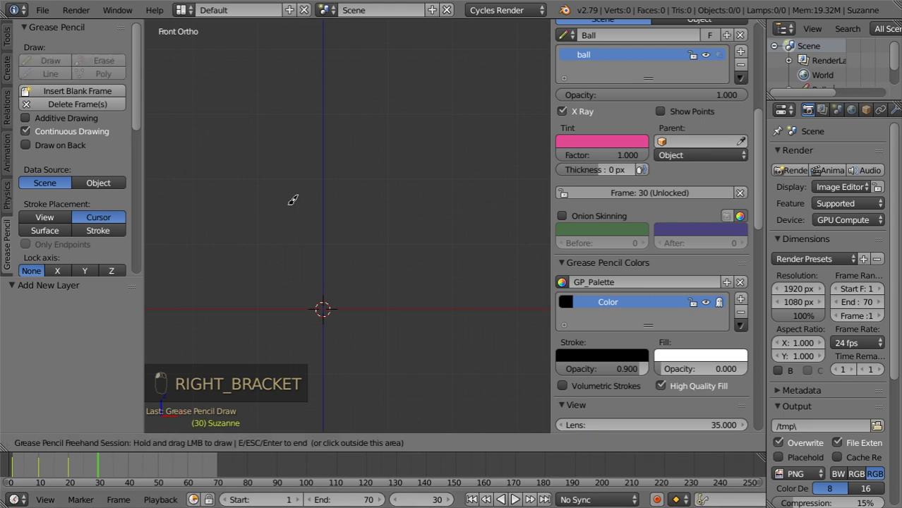
{"action": "mouse_move", "coordinate": [343, 296]}
{"action": "left_mouse_down"}
{"action": "mouse_move", "coordinate": [284, 304]}
{"action": "mouse_move", "coordinate": [305, 324]}
{"action": "mouse_move", "coordinate": [345, 319]}
{"action": "mouse_move", "coordinate": [342, 298]}
{"action": "left_mouse_up"}
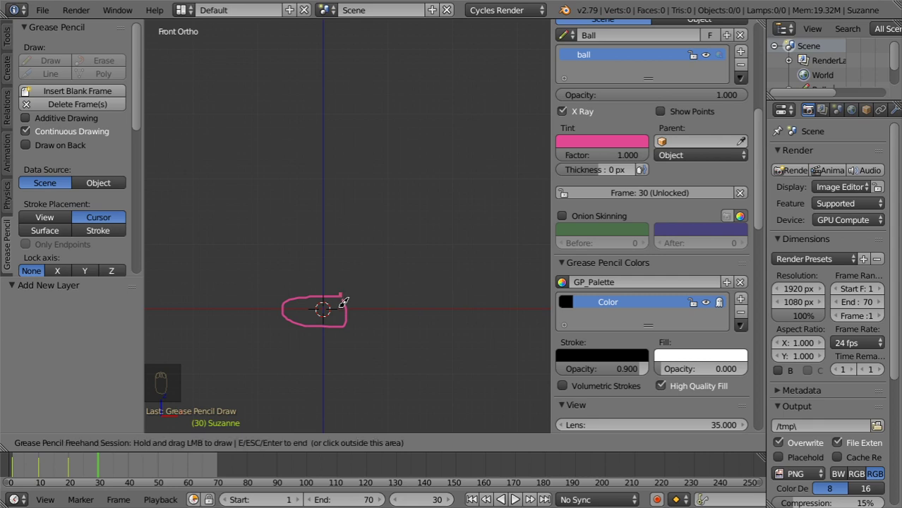
{"action": "key", "text": "Escape"}
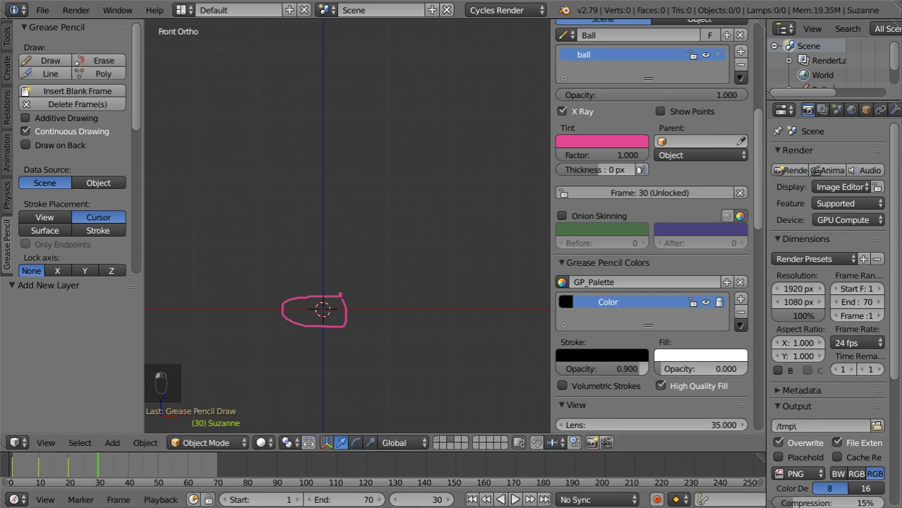
Step: Go to frame 40 and draw the ball as a small freehand circle up and to the right of the origin
{"action": "left_click", "coordinate": [430, 498]}
{"action": "type", "text": "40"}
{"action": "key", "text": "Return"}
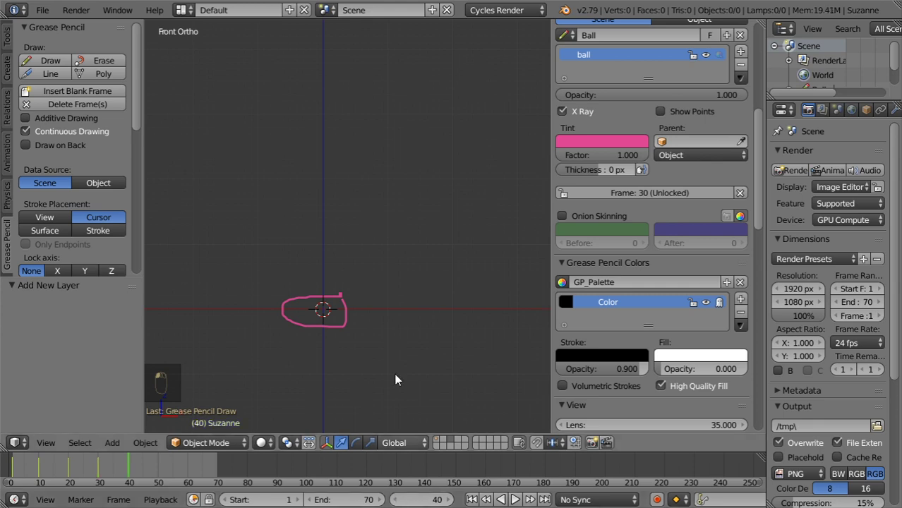
{"action": "key", "text": "d"}
{"action": "mouse_move", "coordinate": [408, 206]}
{"action": "left_mouse_down"}
{"action": "mouse_move", "coordinate": [405, 239]}
{"action": "mouse_move", "coordinate": [423, 233]}
{"action": "mouse_move", "coordinate": [409, 210]}
{"action": "left_mouse_up"}
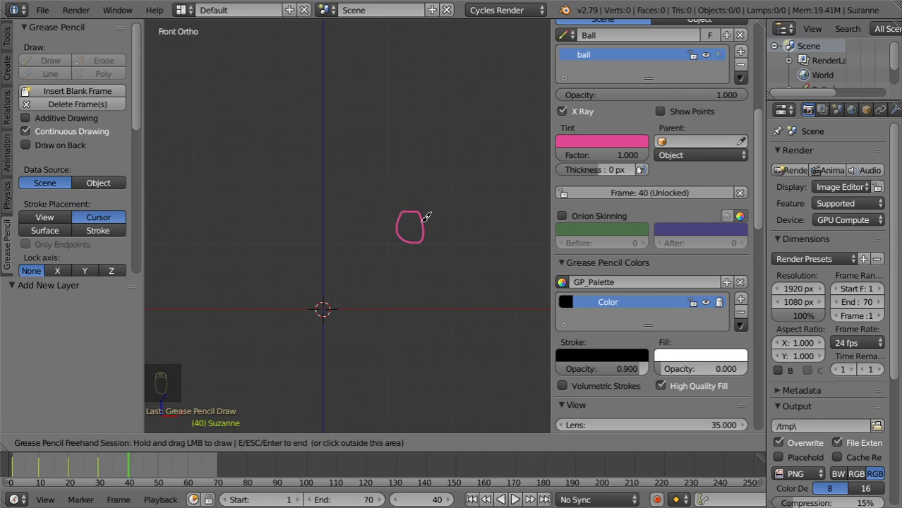
Step: Go to frame 50 and draw the ball as a small, narrow freehand oval resting on the red axis, further right than in frame 40
{"action": "left_click", "coordinate": [434, 490]}
{"action": "left_click", "coordinate": [429, 498]}
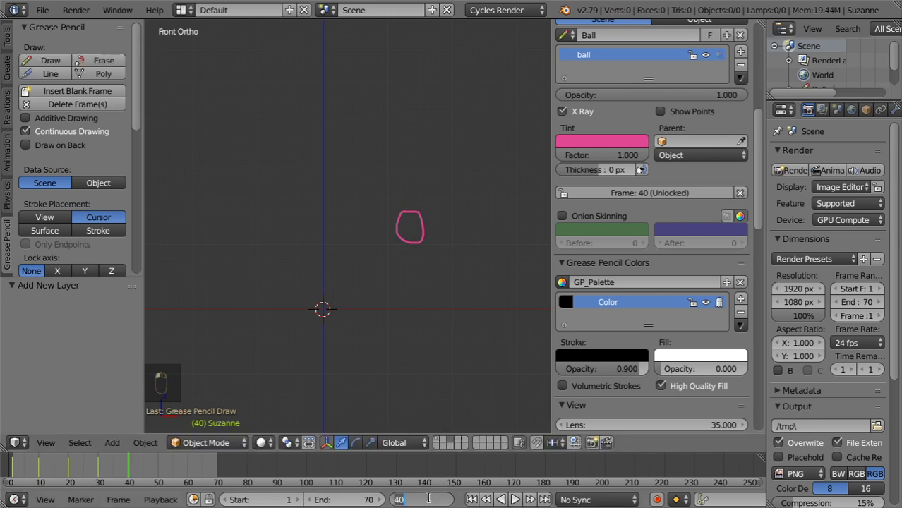
{"action": "type", "text": "50"}
{"action": "key", "text": "Return"}
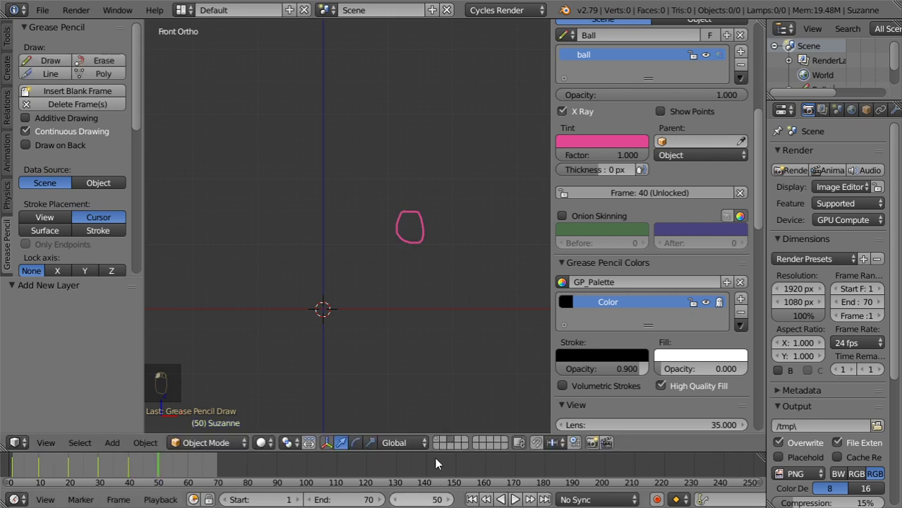
{"action": "left_click", "coordinate": [46, 59]}
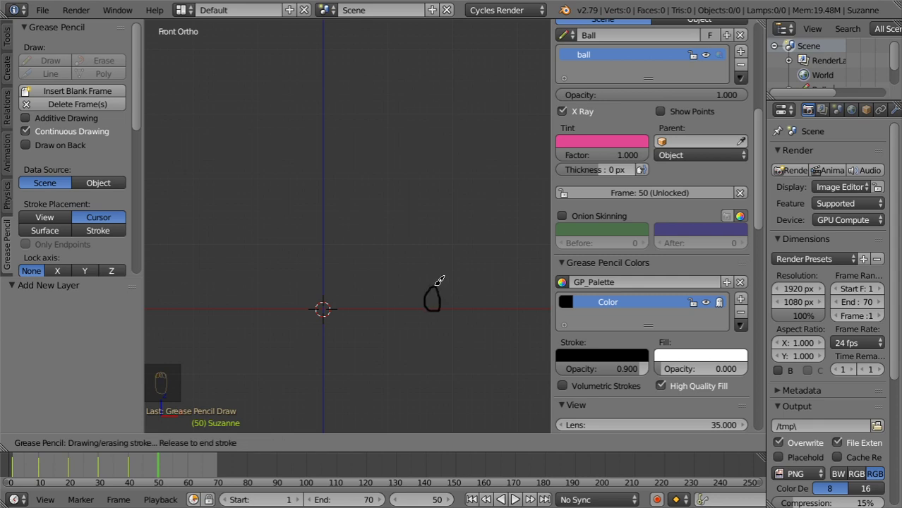
{"action": "left_click_drag", "start_coordinate": [439, 281], "coordinate": [439, 281]}
Step: Go to frame 60 and draw the ball as a smaller, slanted freehand oval just above the red axis, further right
{"action": "left_click", "coordinate": [425, 500]}
{"action": "left_click", "coordinate": [425, 502]}
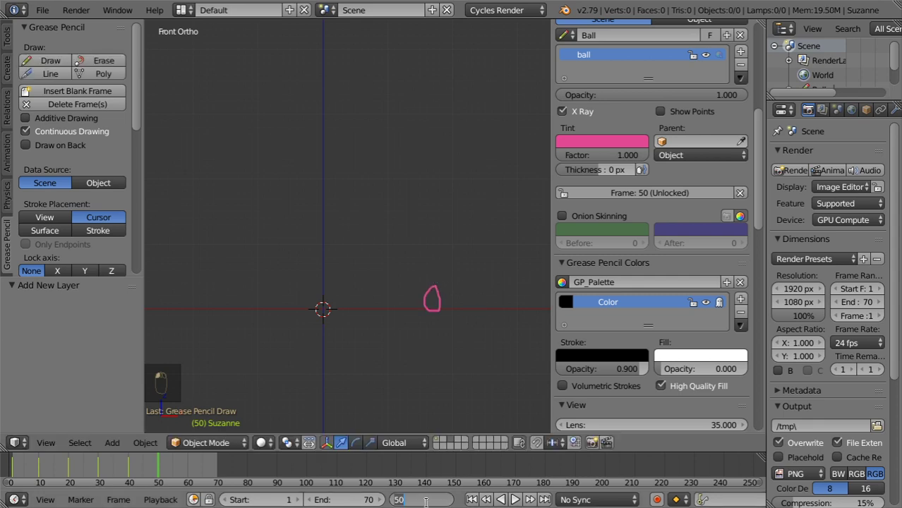
{"action": "type", "text": "60"}
{"action": "key", "text": "Return"}
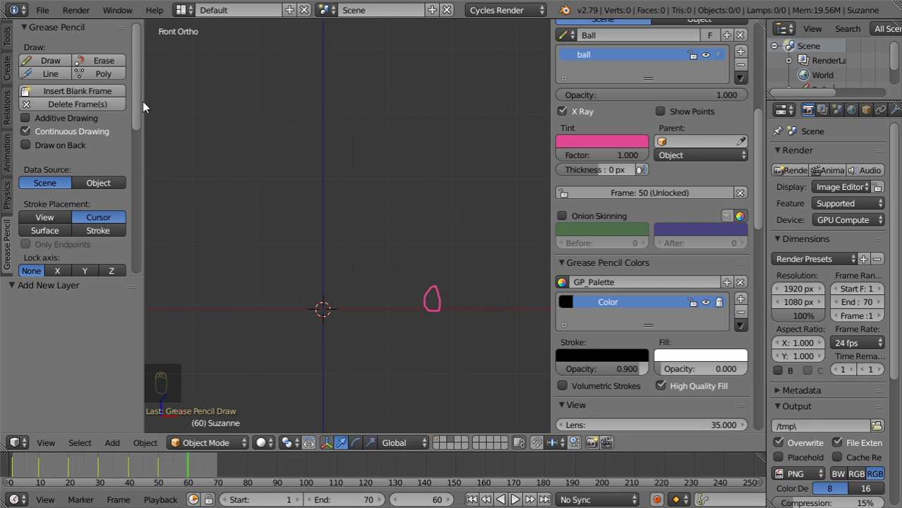
{"action": "left_click", "coordinate": [59, 60]}
{"action": "mouse_move", "coordinate": [484, 276]}
{"action": "left_mouse_down"}
{"action": "mouse_move", "coordinate": [482, 284]}
{"action": "mouse_move", "coordinate": [485, 275]}
{"action": "left_mouse_up"}
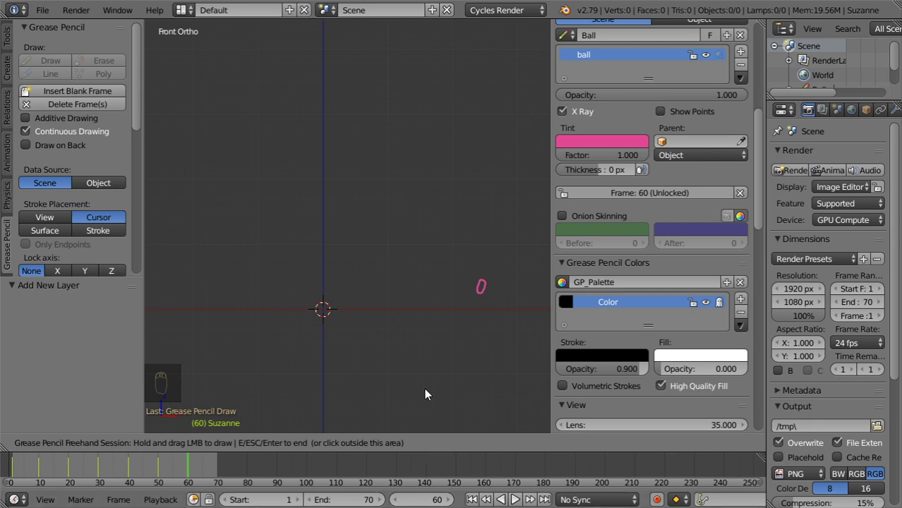
Step: Go to frame 70 and draw the ball as a tiny freehand circle just above the red axis, further right, ending the drawing session
{"action": "left_click", "coordinate": [424, 494]}
{"action": "left_click", "coordinate": [427, 500]}
{"action": "type", "text": "70"}
{"action": "key", "text": "Return"}
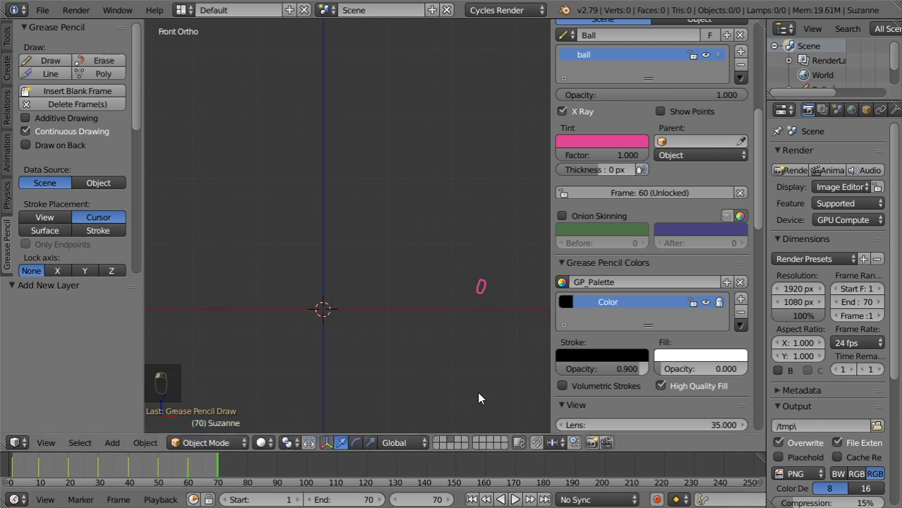
{"action": "left_click", "coordinate": [78, 58]}
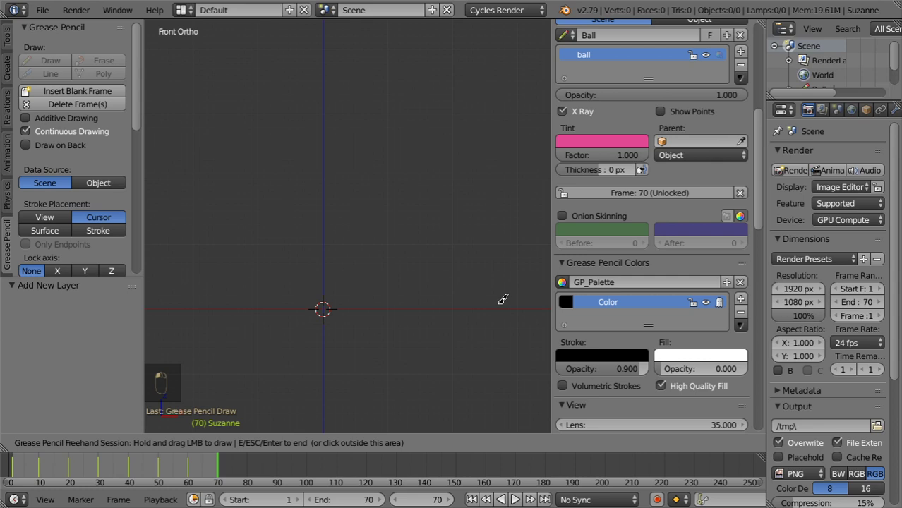
{"action": "left_click_drag", "start_coordinate": [502, 299], "coordinate": [496, 304]}
{"action": "key", "text": "Escape"}
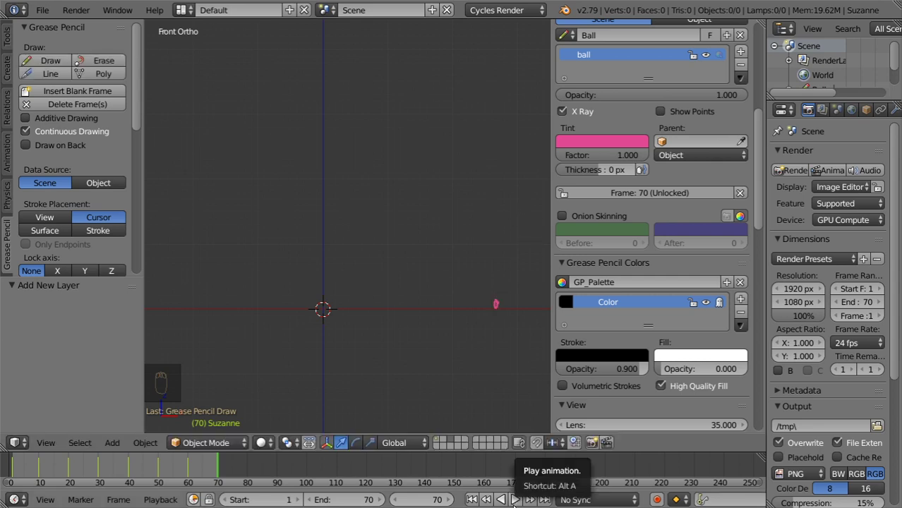
Step: Play the bouncing ball animation and stop it
{"action": "left_click", "coordinate": [513, 499]}
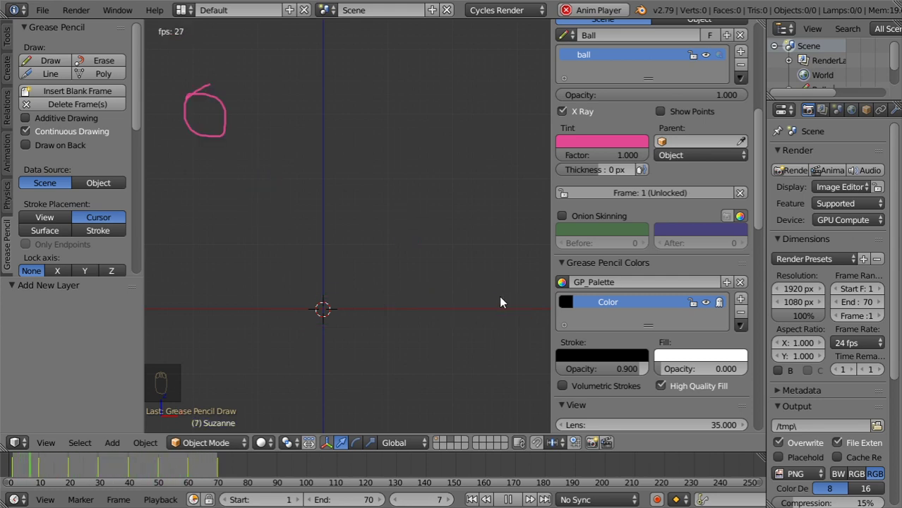
{"action": "key", "text": "Escape"}
Step: Enable onion skinning for the ball layer and look closely at the ghosted stroke near the frame 70 drawing
{"action": "scroll", "coordinate": [615, 333], "scroll_direction": "down", "scroll_amount": 4}
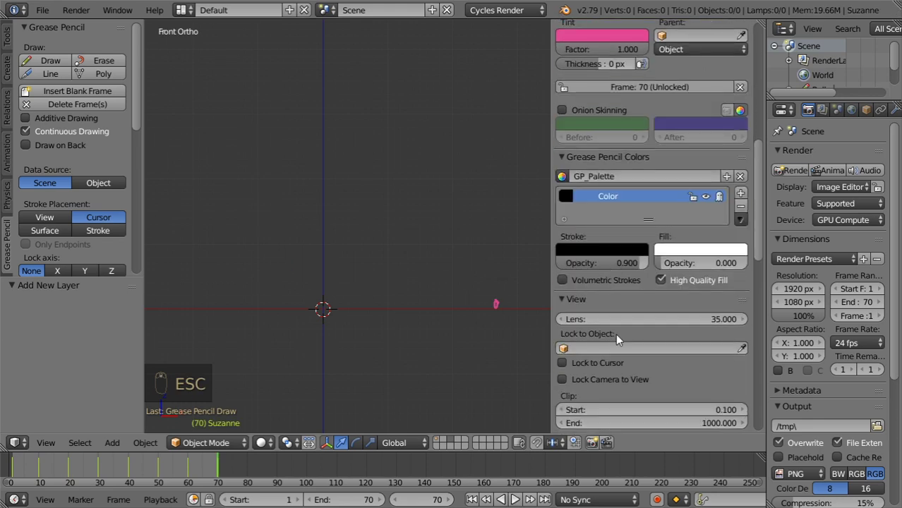
{"action": "scroll", "coordinate": [615, 329], "scroll_direction": "up", "scroll_amount": 4}
{"action": "scroll", "coordinate": [615, 328], "scroll_direction": "up", "scroll_amount": 4}
{"action": "left_click", "coordinate": [577, 321]}
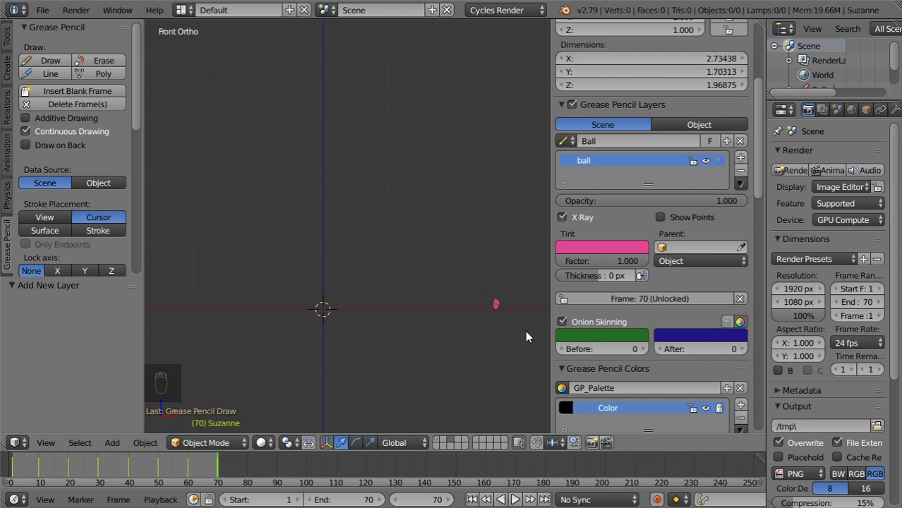
{"action": "scroll", "coordinate": [527, 337], "scroll_direction": "up", "scroll_amount": 3}
{"action": "scroll", "coordinate": [264, 226], "scroll_direction": "up", "scroll_amount": 4}
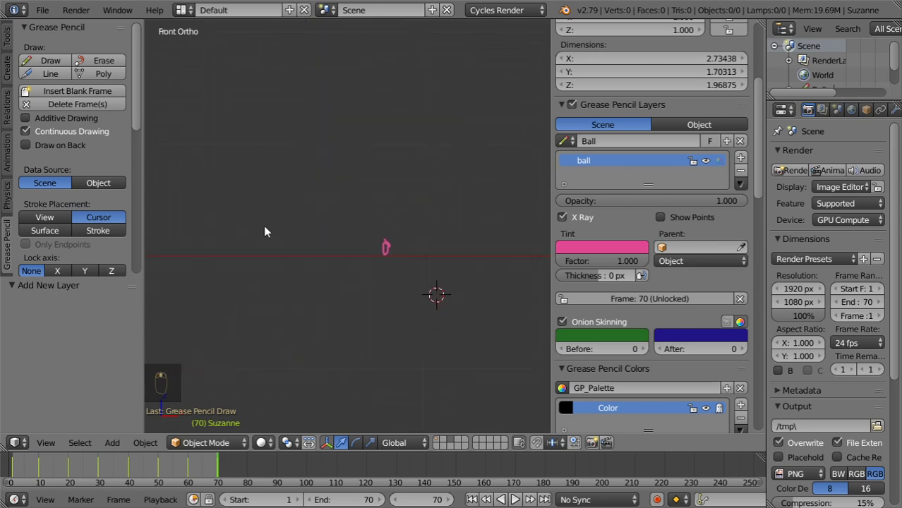
Step: Raise the onion skinning range stepwise to 7 frames before and 6 frames after
{"action": "left_click", "coordinate": [644, 350]}
{"action": "left_click", "coordinate": [643, 350]}
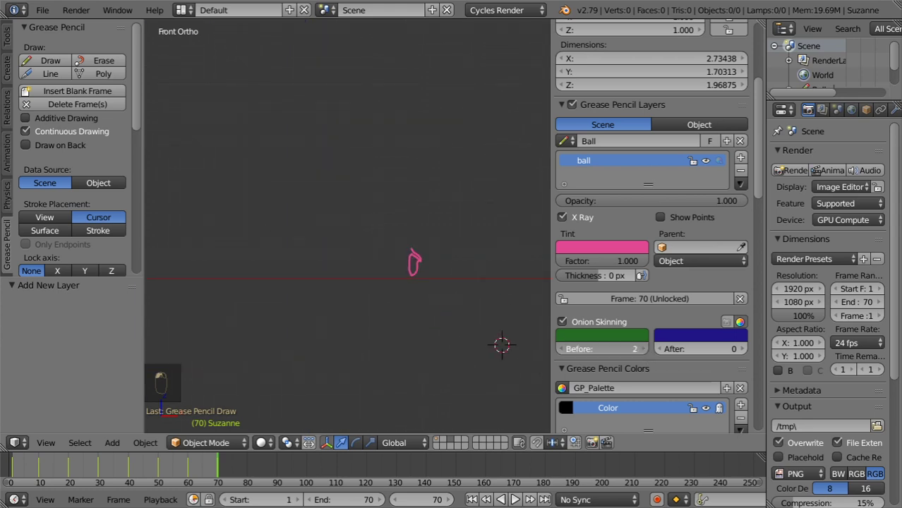
{"action": "left_click", "coordinate": [644, 350]}
{"action": "left_click", "coordinate": [644, 350]}
{"action": "left_click", "coordinate": [643, 350]}
{"action": "left_click", "coordinate": [643, 350]}
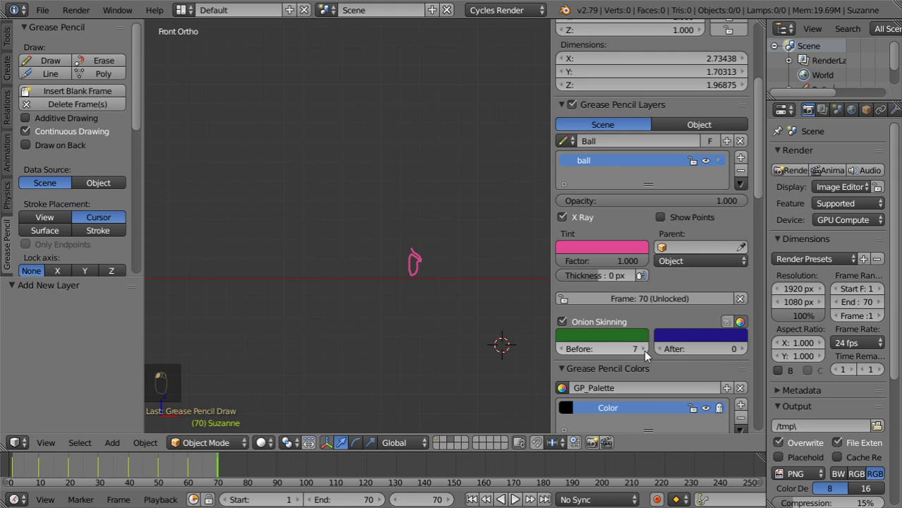
{"action": "left_click", "coordinate": [643, 350]}
{"action": "left_click", "coordinate": [742, 349]}
{"action": "left_click", "coordinate": [743, 348]}
{"action": "left_click", "coordinate": [743, 349]}
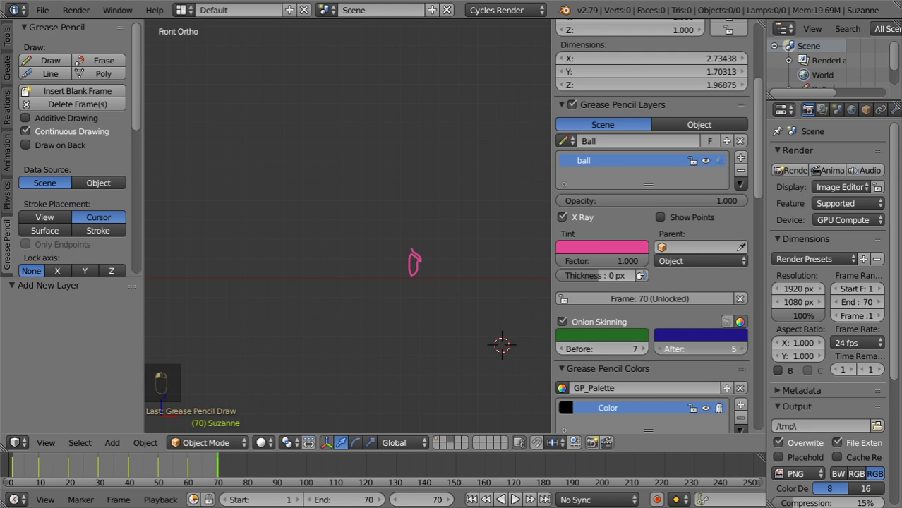
{"action": "left_click", "coordinate": [742, 348]}
Step: Set the onion skinning range to 10 frames before and 15 frames after
{"action": "left_click", "coordinate": [595, 347]}
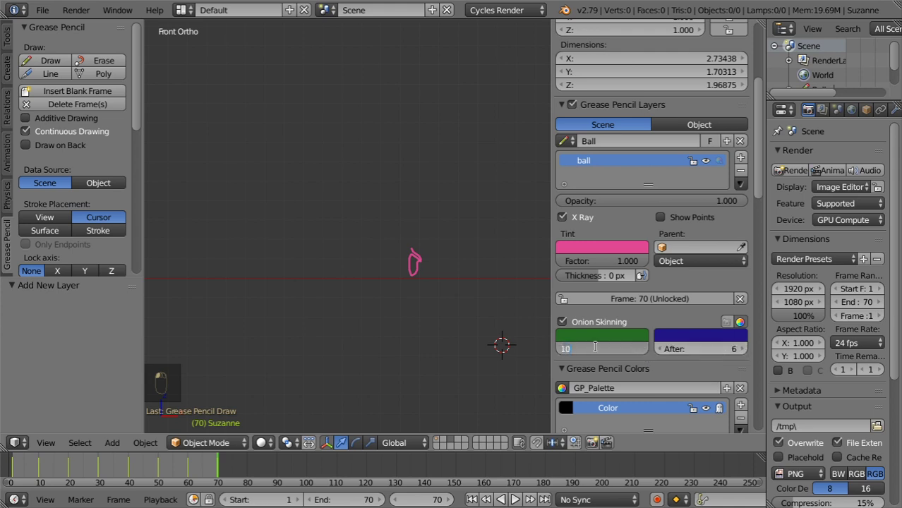
{"action": "type", "text": "10"}
{"action": "key", "text": "Return"}
{"action": "left_click", "coordinate": [672, 348]}
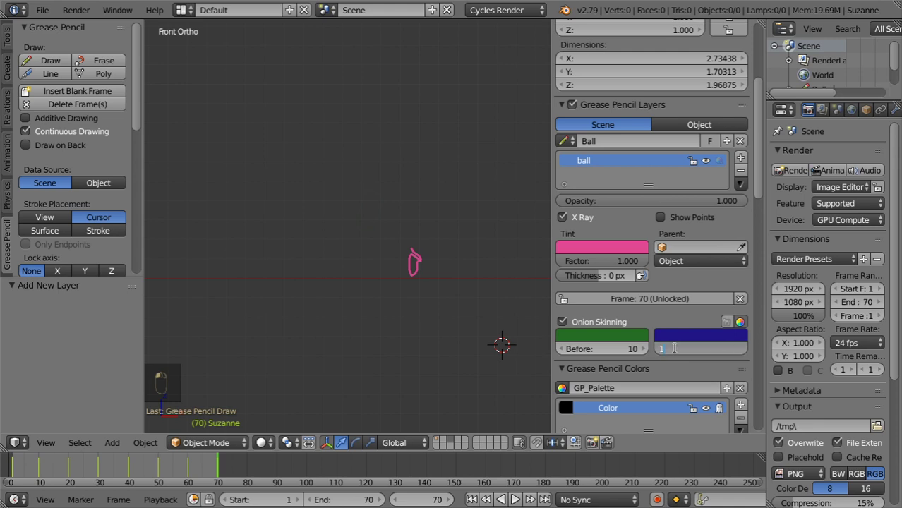
{"action": "type", "text": "15"}
{"action": "key", "text": "Return"}
Step: Play the animation with onion skinning enabled, with the whole bounce path in view, and stop it
{"action": "scroll", "coordinate": [336, 196], "scroll_direction": "down", "scroll_amount": 5}
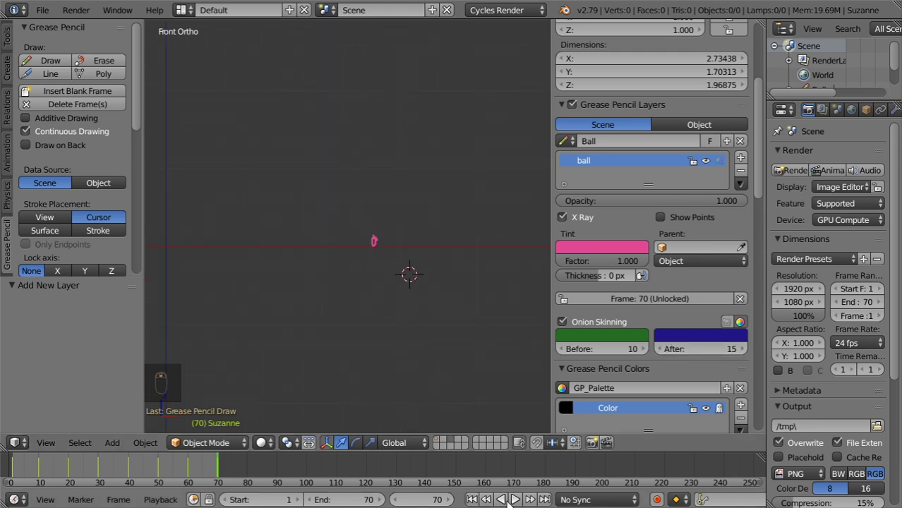
{"action": "left_click", "coordinate": [514, 499]}
{"action": "scroll", "coordinate": [341, 303], "scroll_direction": "down", "scroll_amount": 5}
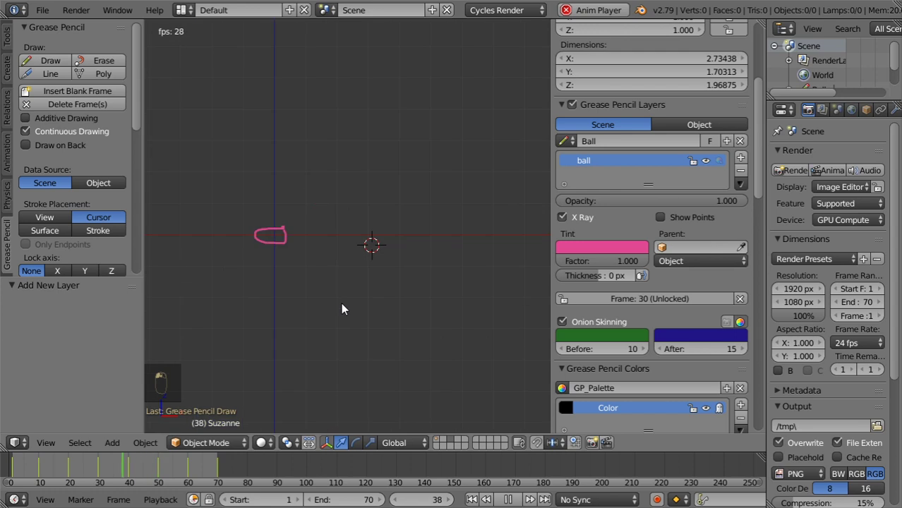
{"action": "key", "text": "Escape"}
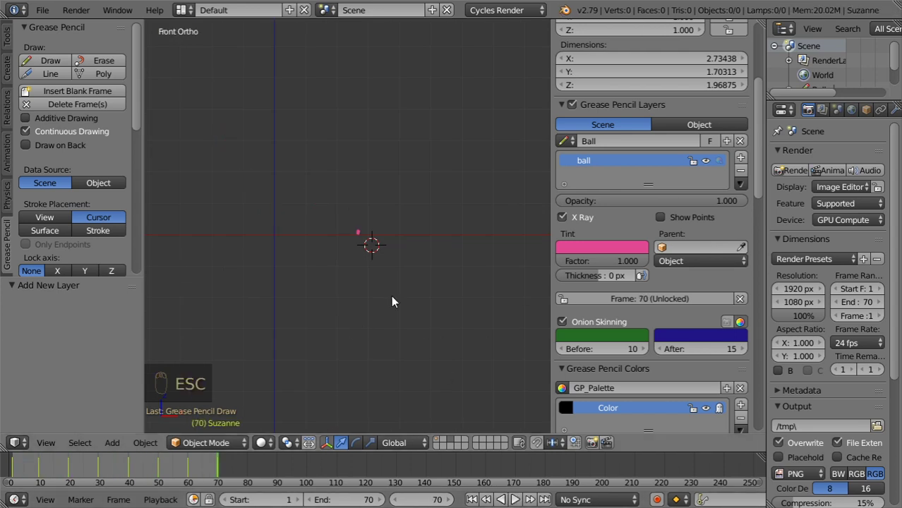
Step: Switch to Edit Strokes mode and expand the Grease Pencil interpolation options
{"action": "scroll", "coordinate": [391, 300], "scroll_direction": "down", "scroll_amount": 1}
{"action": "left_click", "coordinate": [212, 442]}
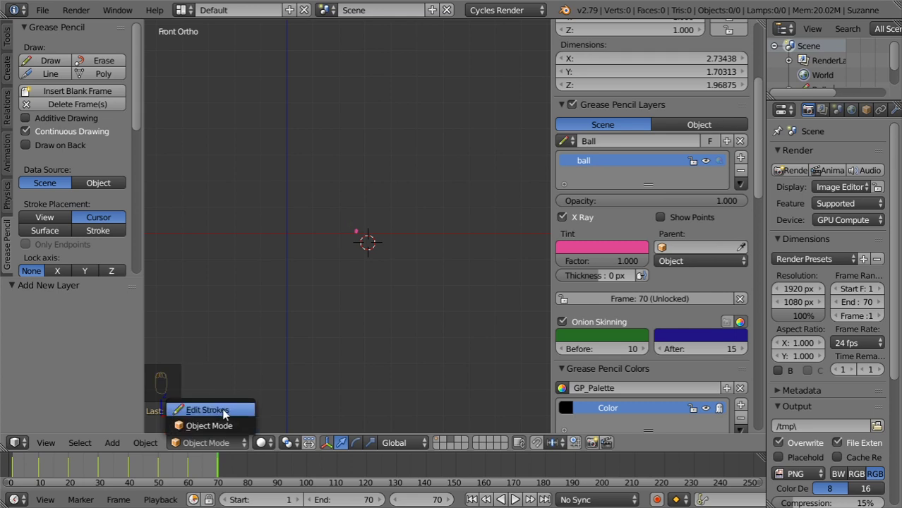
{"action": "left_click", "coordinate": [224, 411]}
{"action": "scroll", "coordinate": [82, 170], "scroll_direction": "down", "scroll_amount": 3}
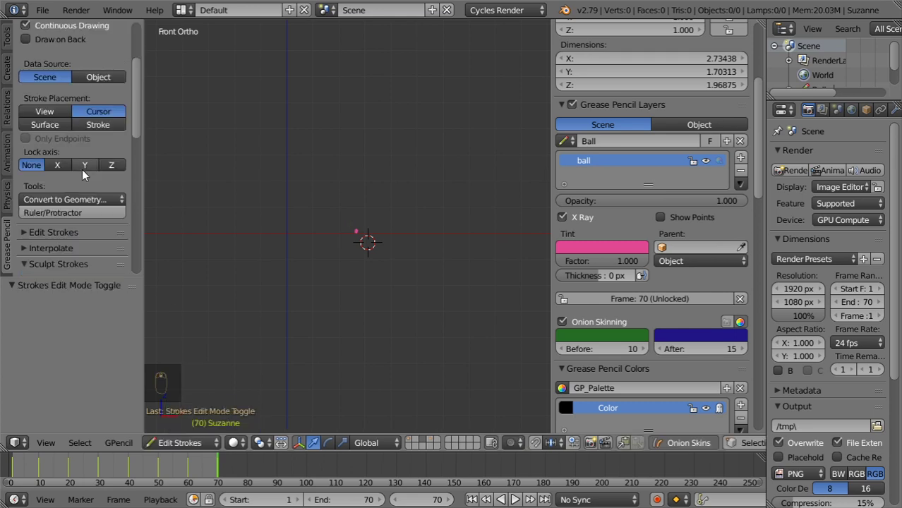
{"action": "left_click", "coordinate": [66, 247]}
Step: Interpolate stroke sequences from frames 17, 24 and 34 to fill the gaps between the drawings at frames 10, 20, 30 and 40
{"action": "left_click", "coordinate": [33, 462]}
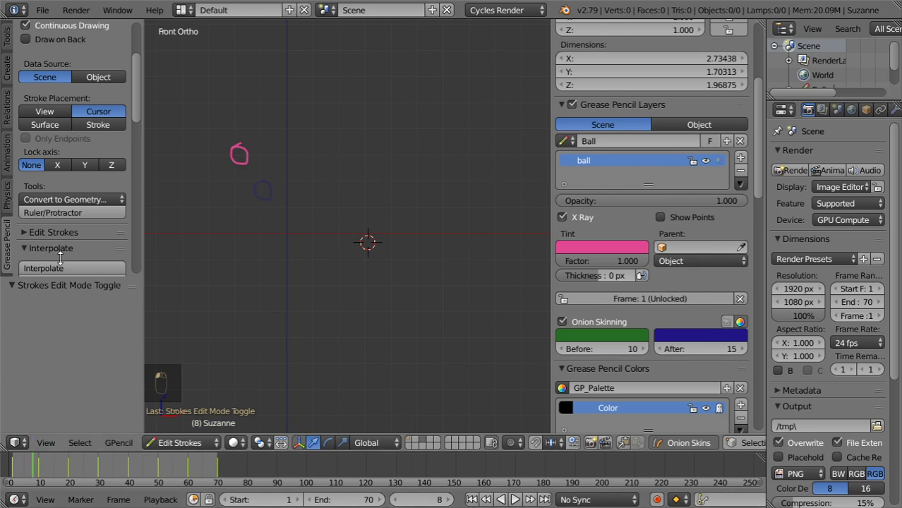
{"action": "left_click", "coordinate": [61, 475]}
{"action": "scroll", "coordinate": [60, 242], "scroll_direction": "down", "scroll_amount": 3}
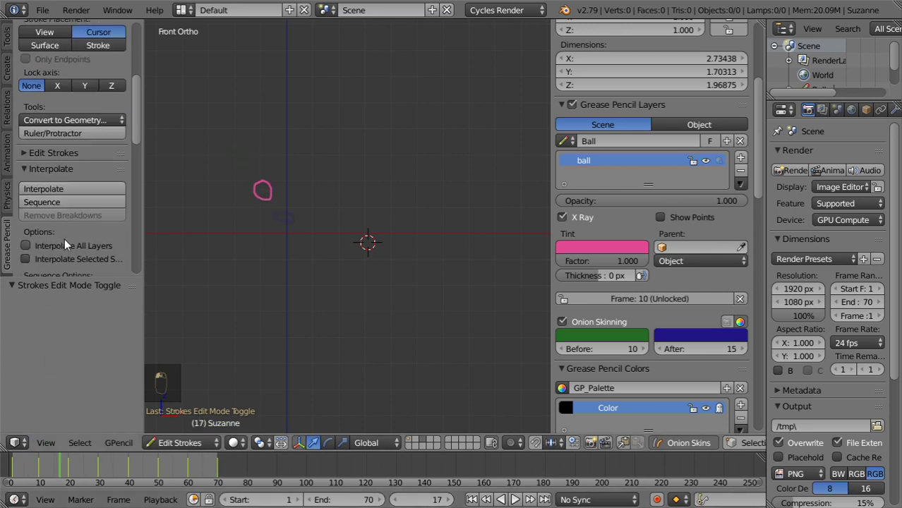
{"action": "left_click", "coordinate": [66, 205]}
{"action": "left_click", "coordinate": [81, 471]}
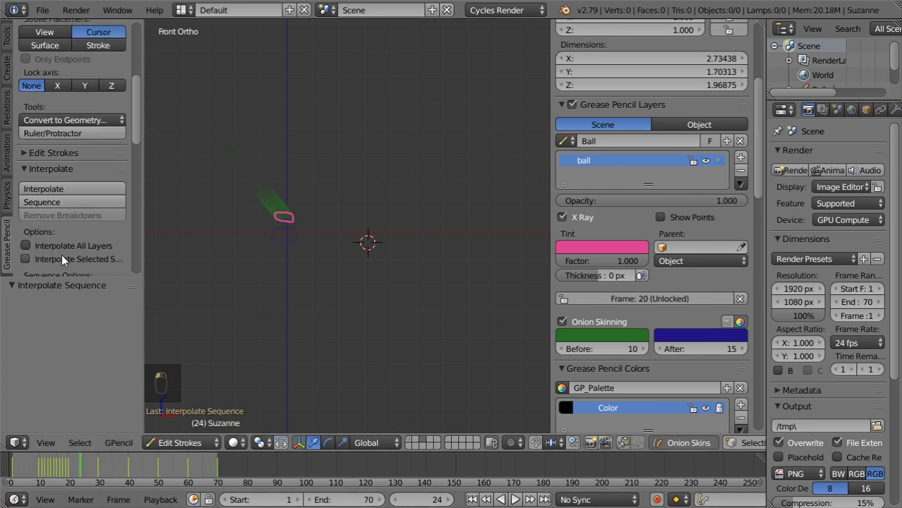
{"action": "left_click", "coordinate": [62, 205]}
{"action": "left_click", "coordinate": [111, 472]}
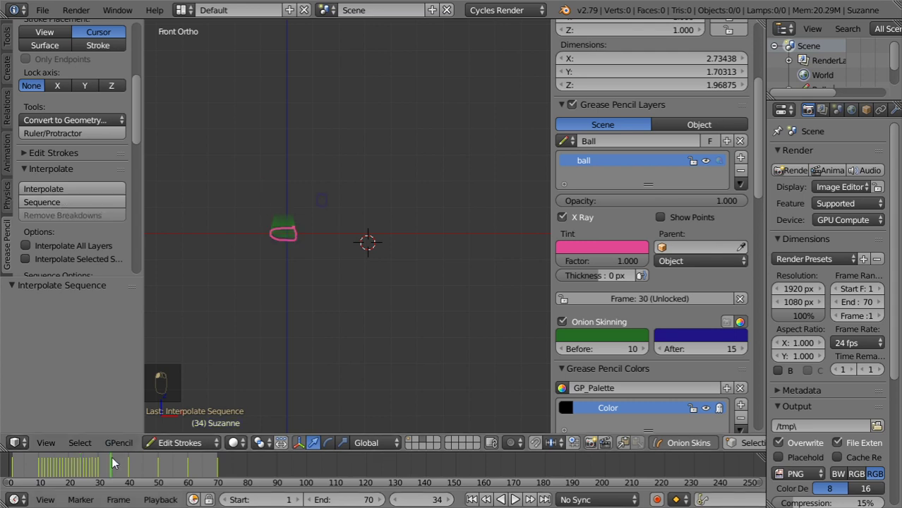
{"action": "left_click", "coordinate": [70, 203]}
Step: Go to frame 46 and interpolate a single in-between ball stroke there
{"action": "left_click", "coordinate": [147, 472]}
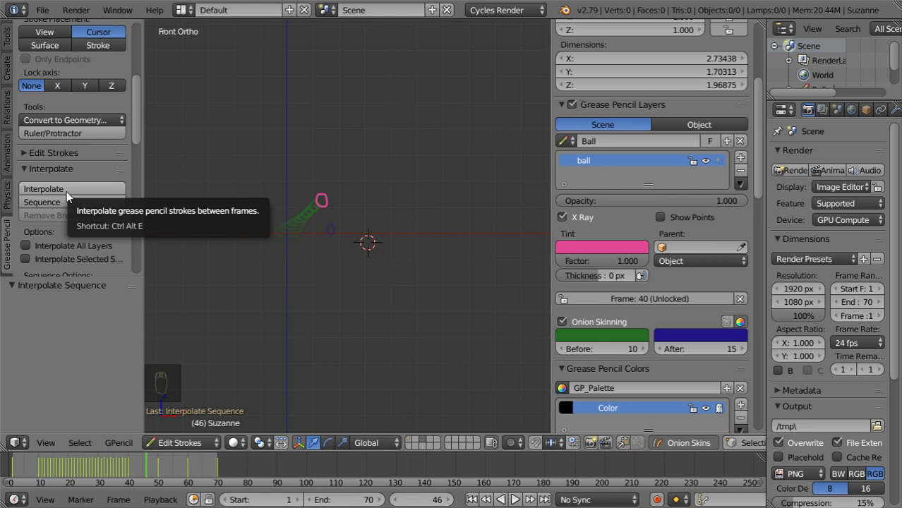
{"action": "left_click", "coordinate": [66, 189]}
{"action": "left_click", "coordinate": [177, 244]}
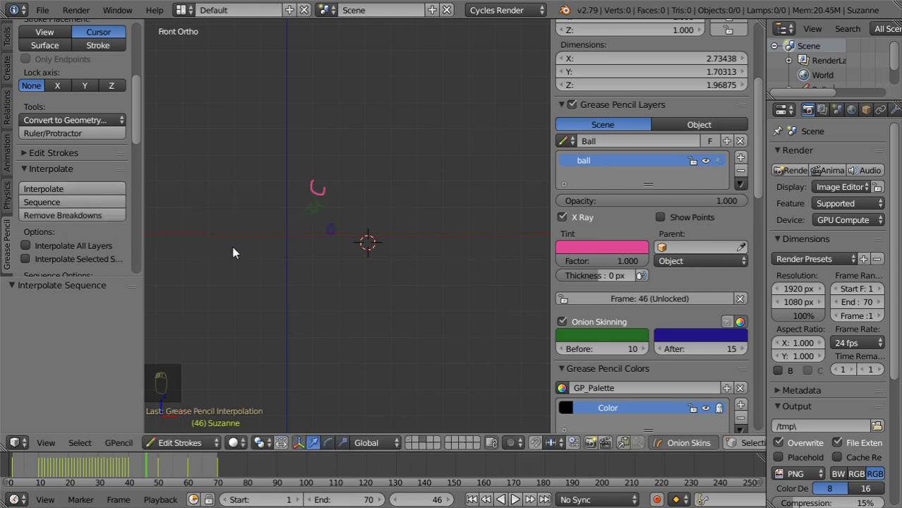
Step: Interpolate stroke sequences from frames 54 and 66 to fill the gaps between the drawings at frames 50, 60 and 70
{"action": "left_click", "coordinate": [170, 474]}
{"action": "left_click", "coordinate": [62, 201]}
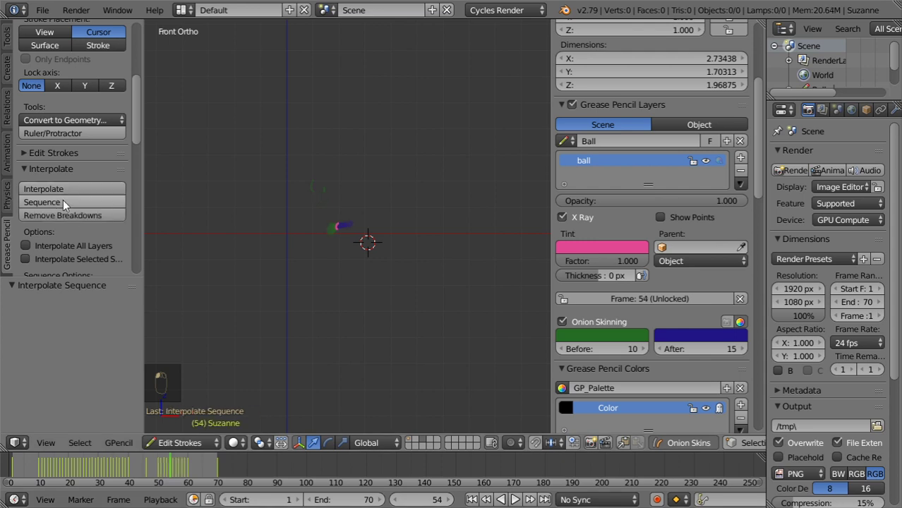
{"action": "left_click", "coordinate": [46, 201]}
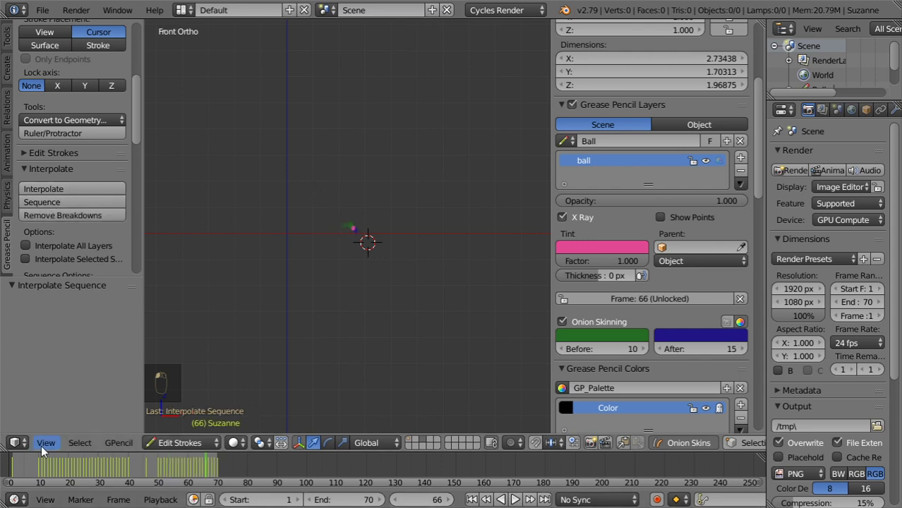
Step: Interpolate stroke sequences from frames 7 and 43 to fill frames 1 to 10 and 40 to 46, and play the animation
{"action": "left_click", "coordinate": [32, 463]}
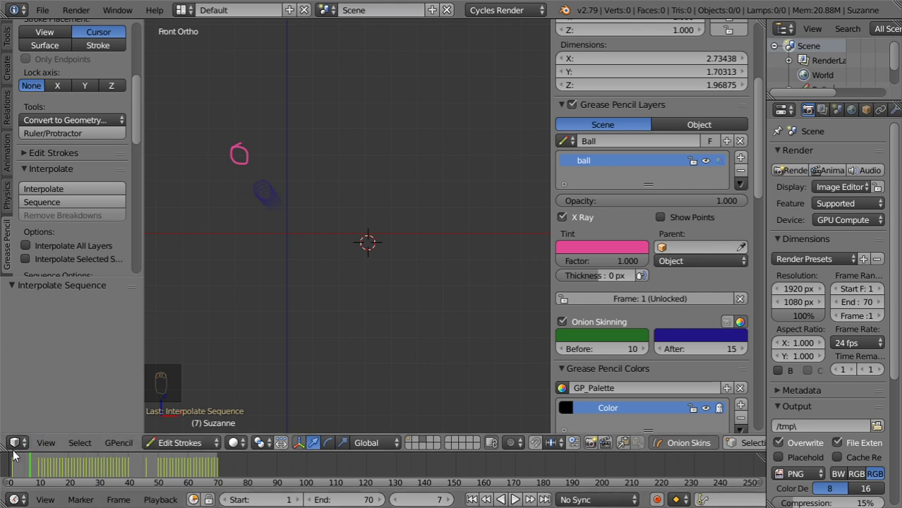
{"action": "left_click", "coordinate": [52, 202]}
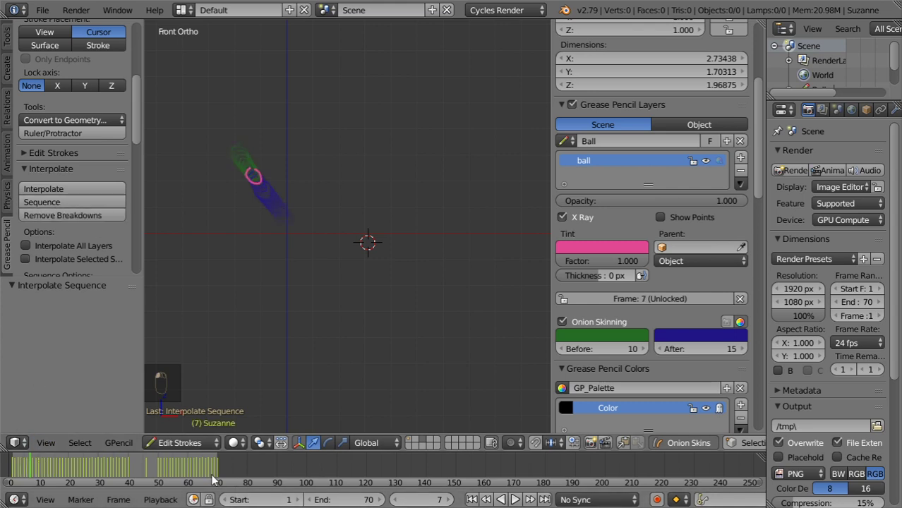
{"action": "left_click_drag", "start_coordinate": [125, 459], "coordinate": [137, 459]}
{"action": "left_click", "coordinate": [48, 203]}
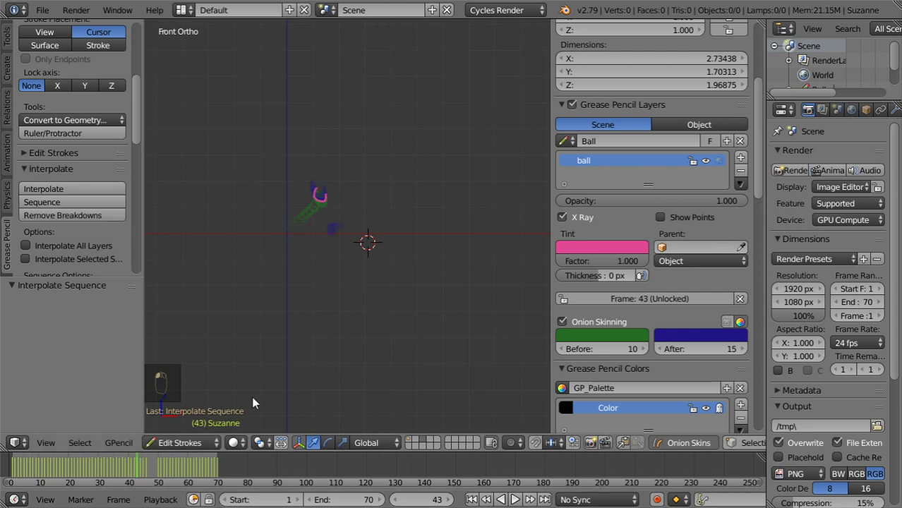
{"action": "left_click", "coordinate": [515, 500]}
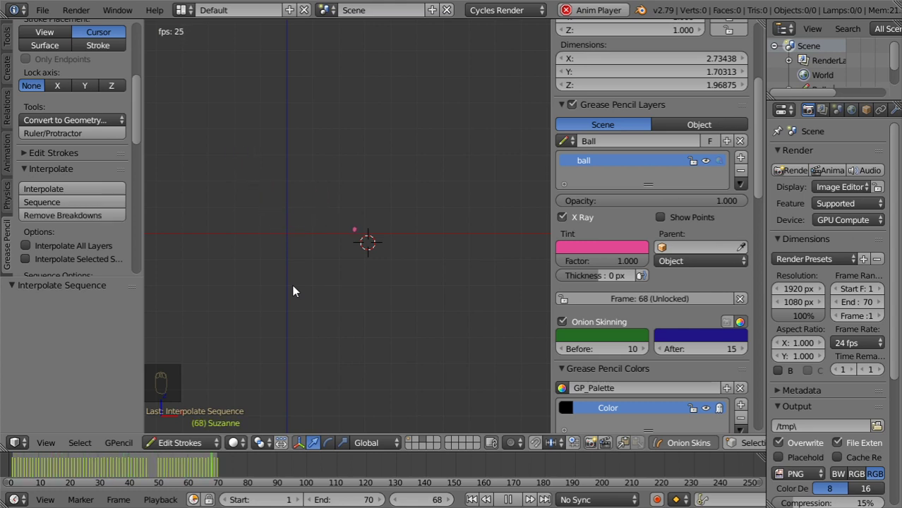
Step: Stop playback and set the Grease Pencil palette's stroke colour to orange, about R 0.937, G 0.600, B 0.055
{"action": "key", "text": "Escape"}
{"action": "scroll", "coordinate": [675, 343], "scroll_direction": "down", "scroll_amount": 4}
{"action": "left_click", "coordinate": [624, 358]}
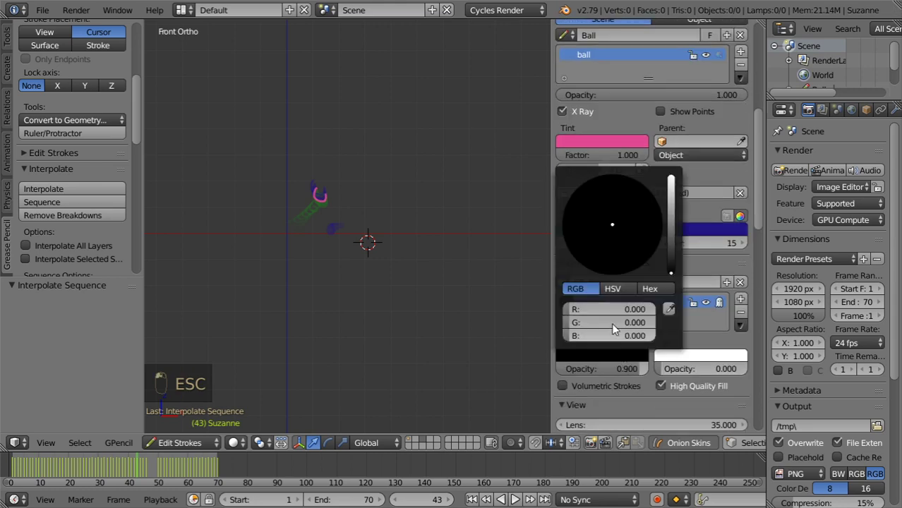
{"action": "left_click", "coordinate": [671, 184]}
{"action": "left_click_drag", "start_coordinate": [635, 205], "coordinate": [585, 255]}
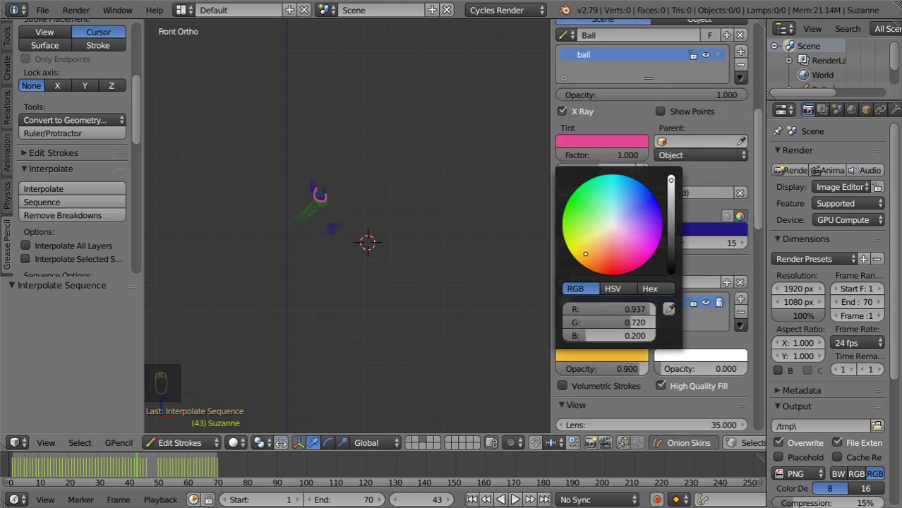
Step: Sample the orange stroke colour for the fill, darken it to brown and set the fill opacity to about 0.25
{"action": "left_click", "coordinate": [713, 354]}
{"action": "left_click", "coordinate": [768, 309]}
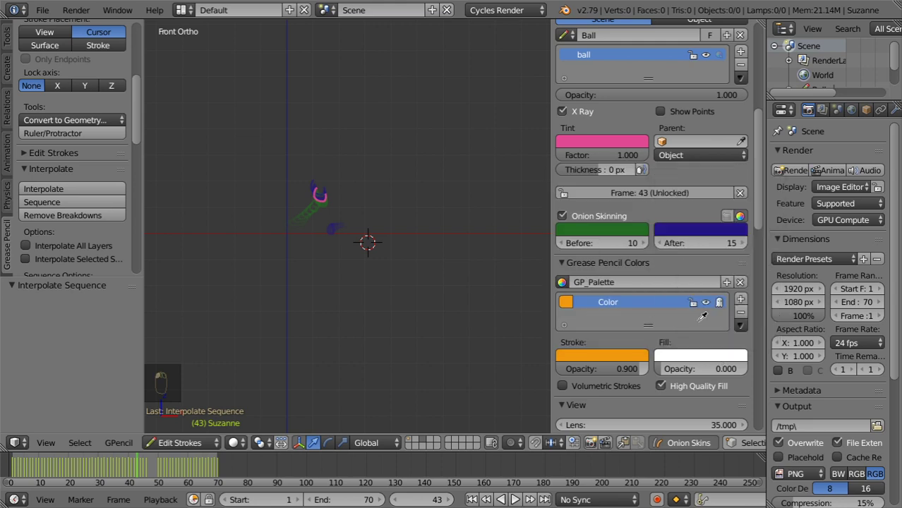
{"action": "left_click", "coordinate": [641, 352]}
{"action": "left_click", "coordinate": [713, 356]}
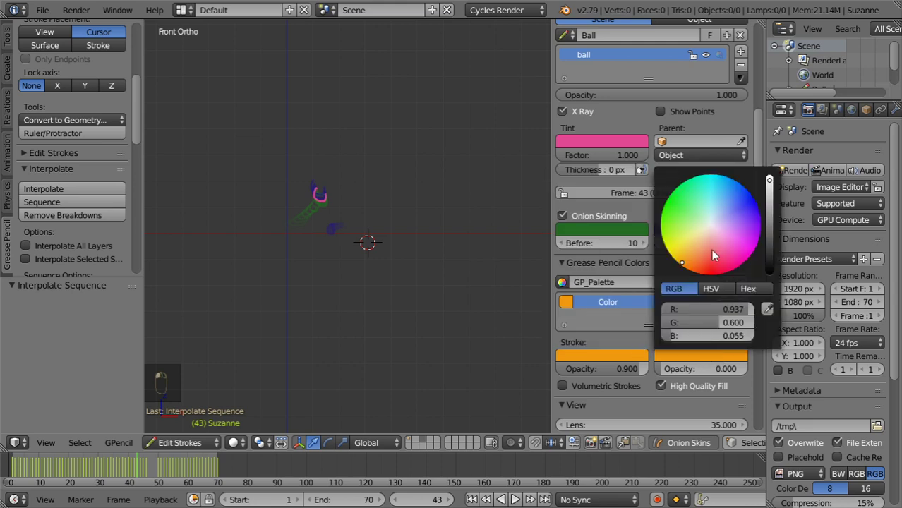
{"action": "left_click", "coordinate": [765, 235]}
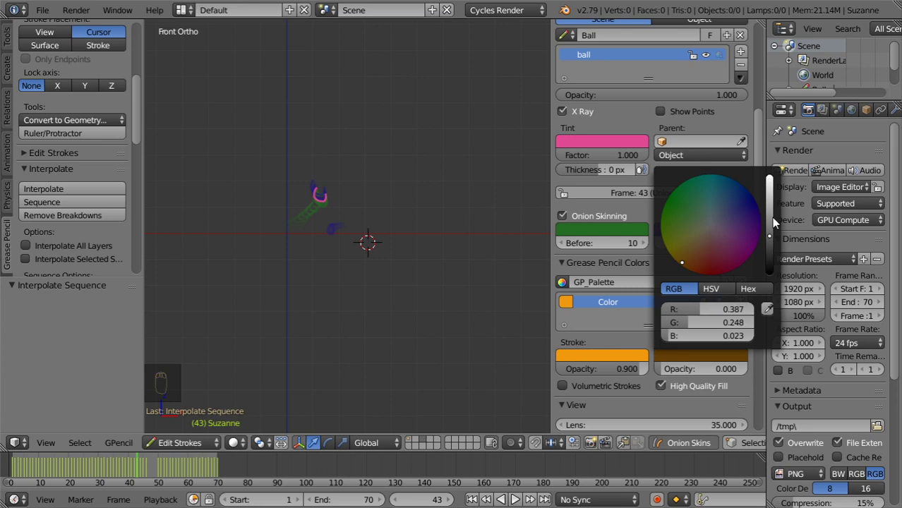
{"action": "left_click_drag", "start_coordinate": [771, 222], "coordinate": [769, 219]}
{"action": "left_click_drag", "start_coordinate": [674, 369], "coordinate": [679, 368]}
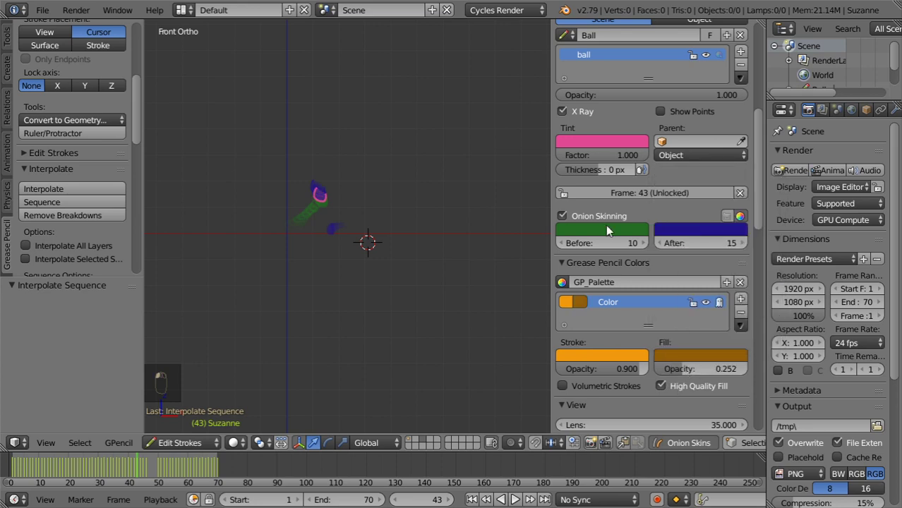
Step: Reduce the ball layer's tint factor to 0 and play the animation to view the coloured ball up close
{"action": "left_click_drag", "start_coordinate": [614, 155], "coordinate": [561, 155]}
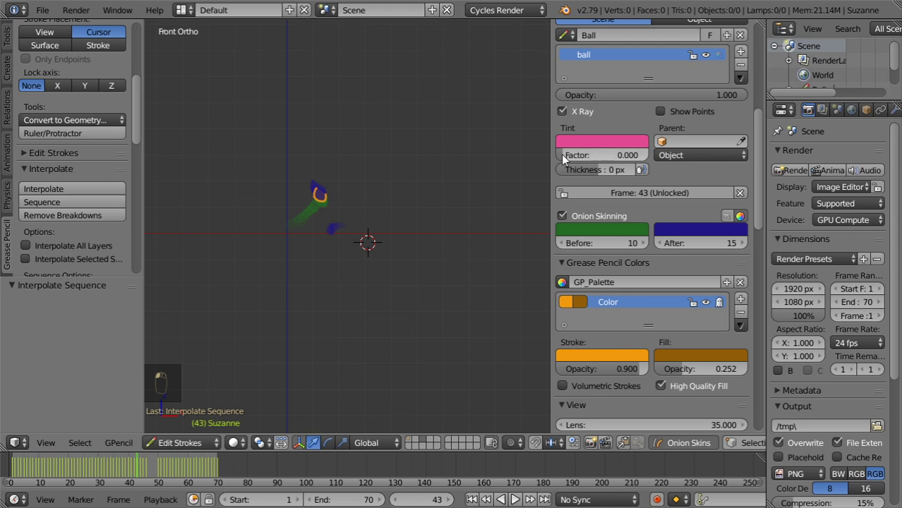
{"action": "left_click", "coordinate": [515, 498]}
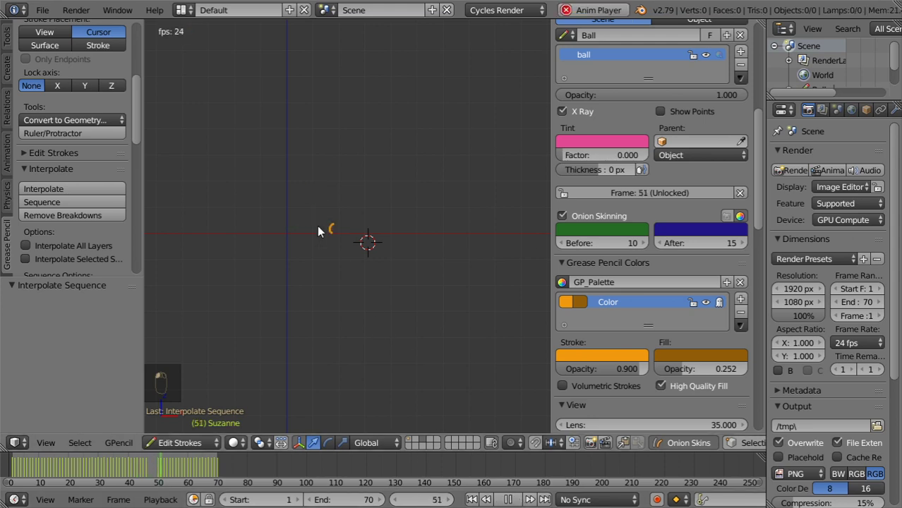
{"action": "scroll", "coordinate": [313, 217], "scroll_direction": "up", "scroll_amount": 3}
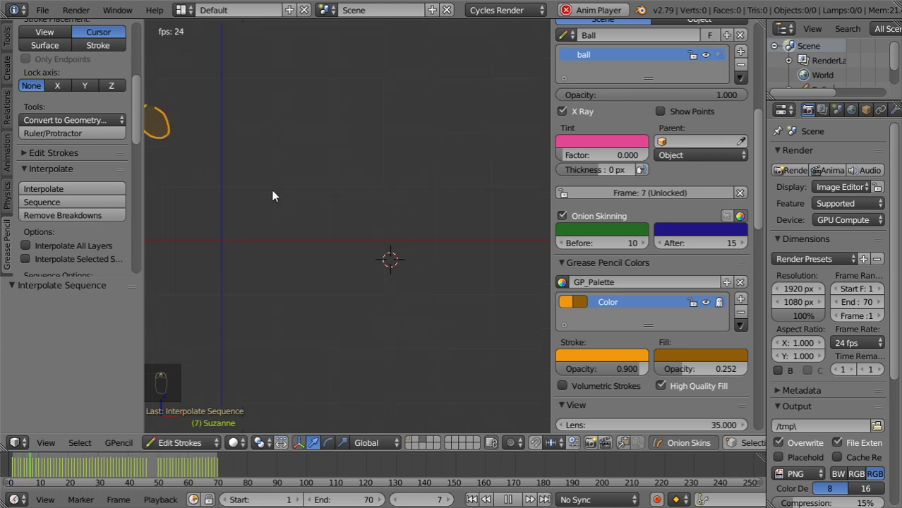
{"action": "middle_click_drag", "start_coordinate": [295, 228], "coordinate": [374, 244], "text": "shift"}
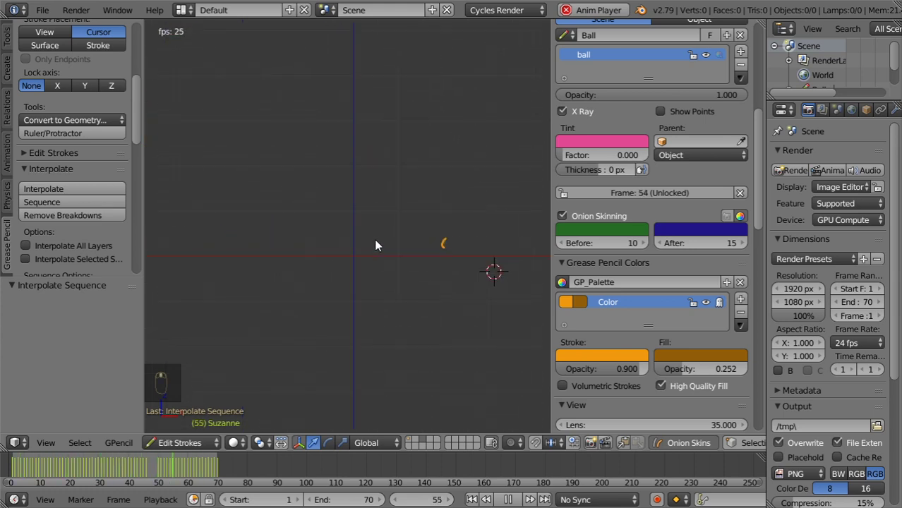